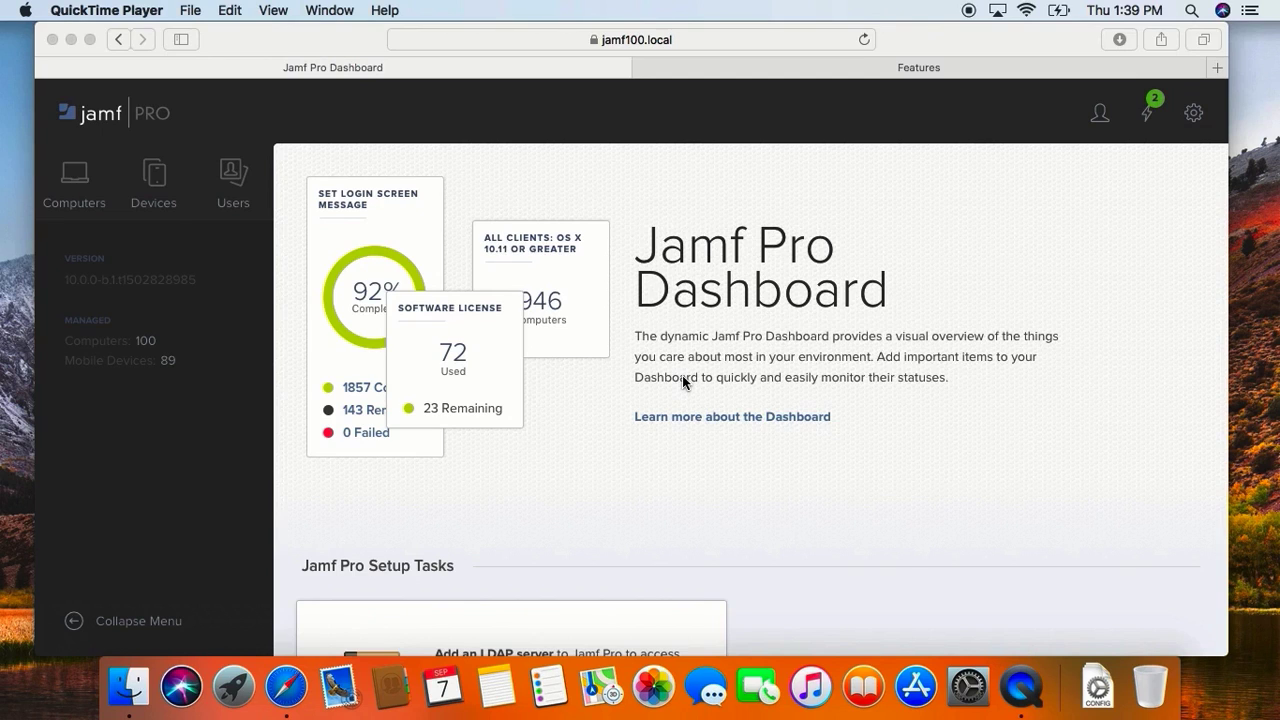
Step: Start a new mobile device configuration profile
{"action": "left_click", "coordinate": [143, 178]}
{"action": "left_click", "coordinate": [145, 178]}
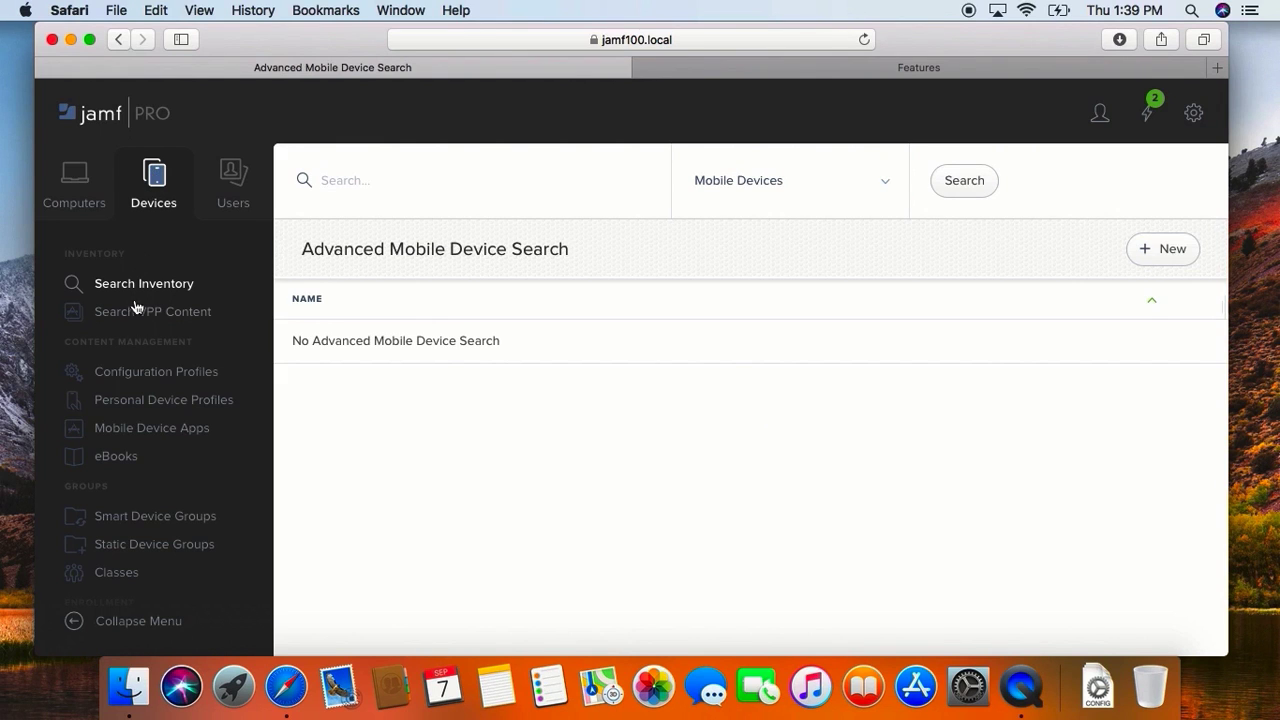
{"action": "left_click", "coordinate": [140, 371]}
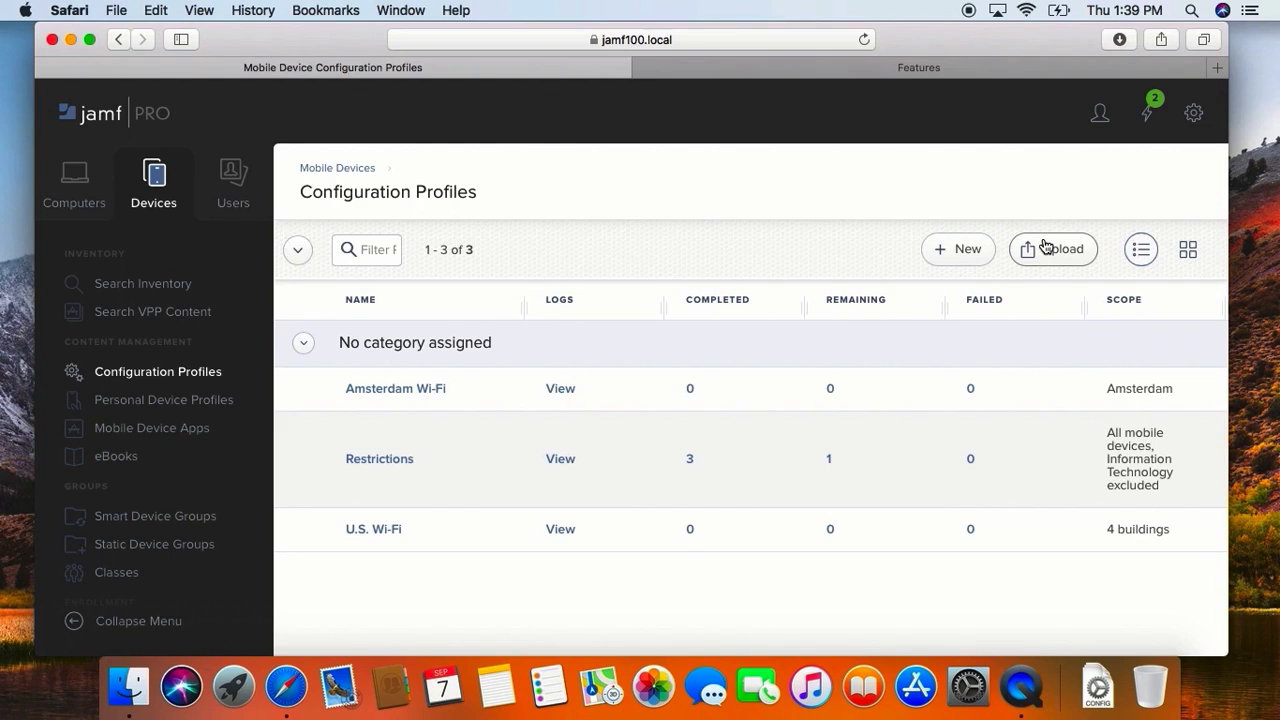
{"action": "left_click", "coordinate": [970, 250]}
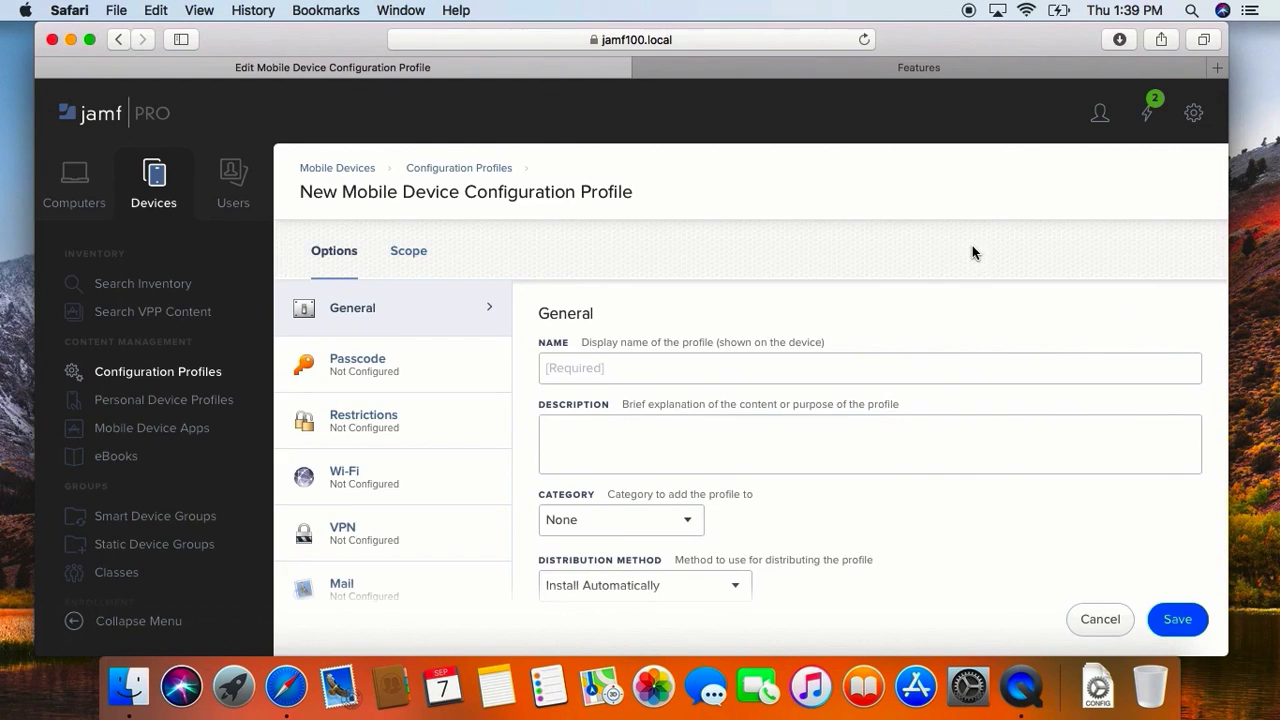
Step: Name the profile "Restrictions for Apple TV" and describe it as "This profile will restrict settings on Apple TV."
{"action": "left_click", "coordinate": [831, 377]}
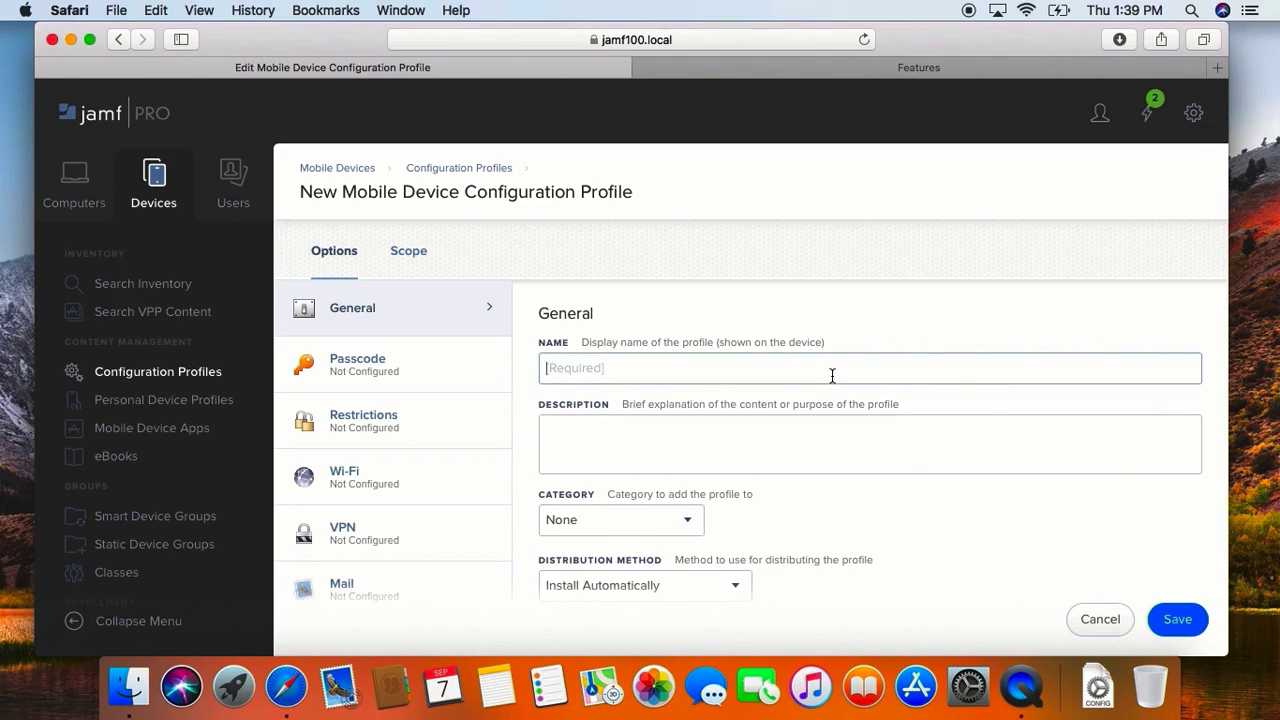
{"action": "type", "text": "Restrictions for Apple TV"}
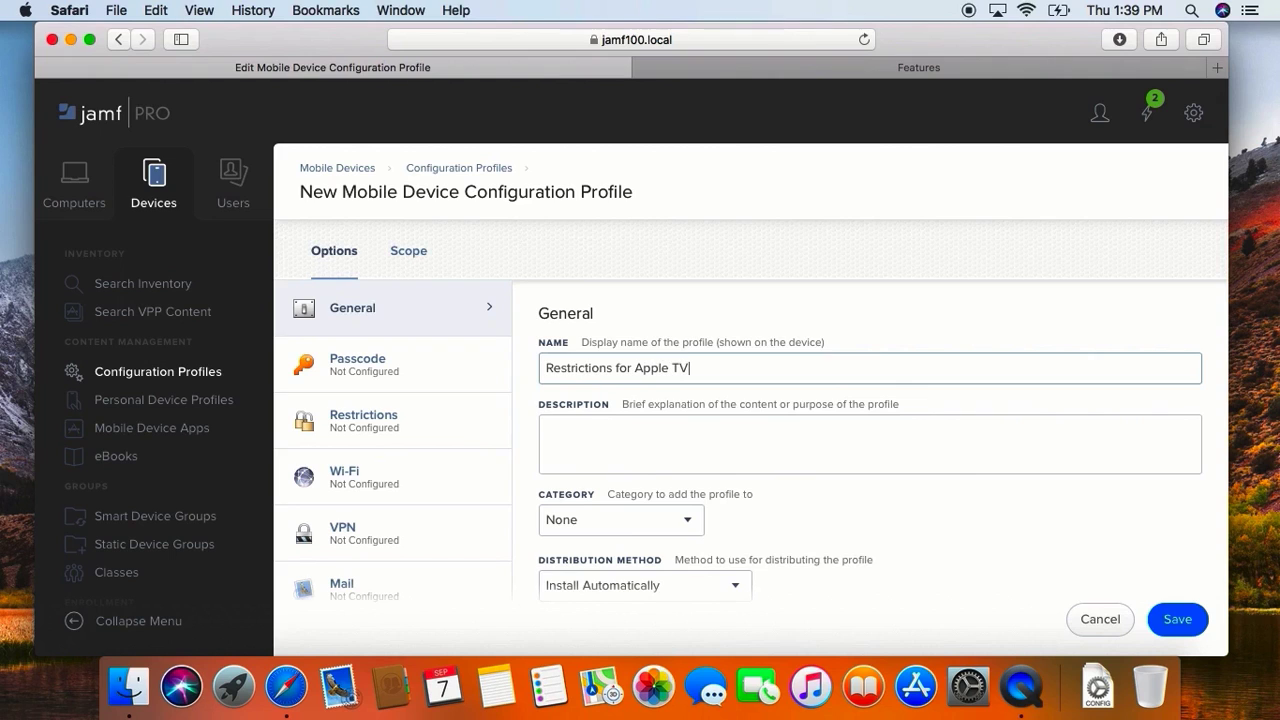
{"action": "left_click", "coordinate": [771, 434]}
{"action": "type", "text": "This profile will restric"}
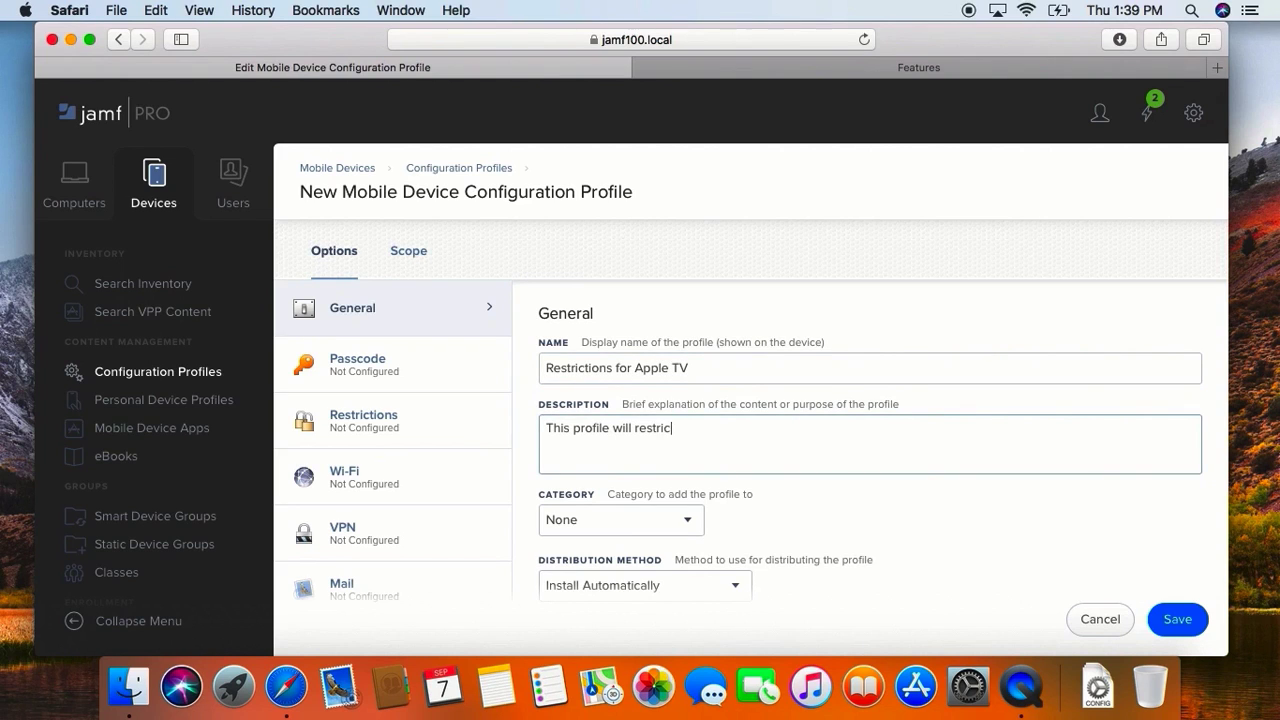
{"action": "type", "text": "t settings on Apple TV."}
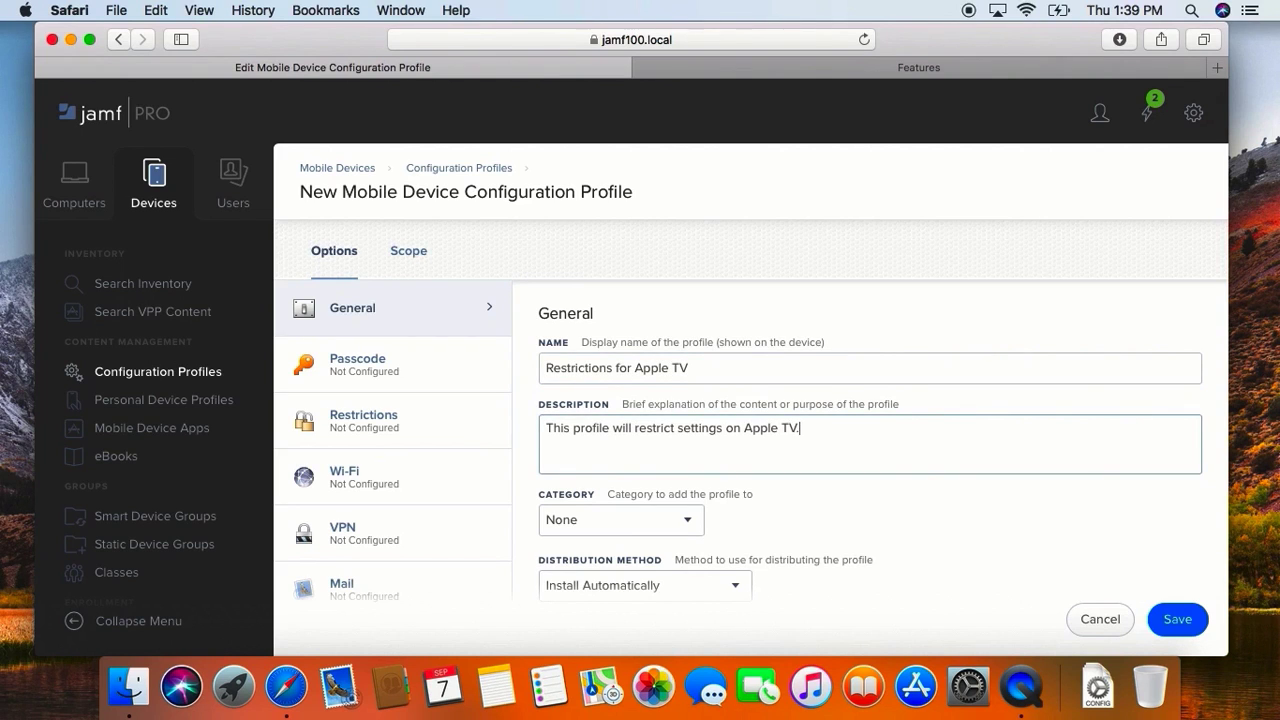
Step: Assign the profile to the Configuration Profiles category and keep Install Automatically as its distribution method
{"action": "scroll", "coordinate": [734, 503], "scroll_direction": "down", "scroll_amount": 2}
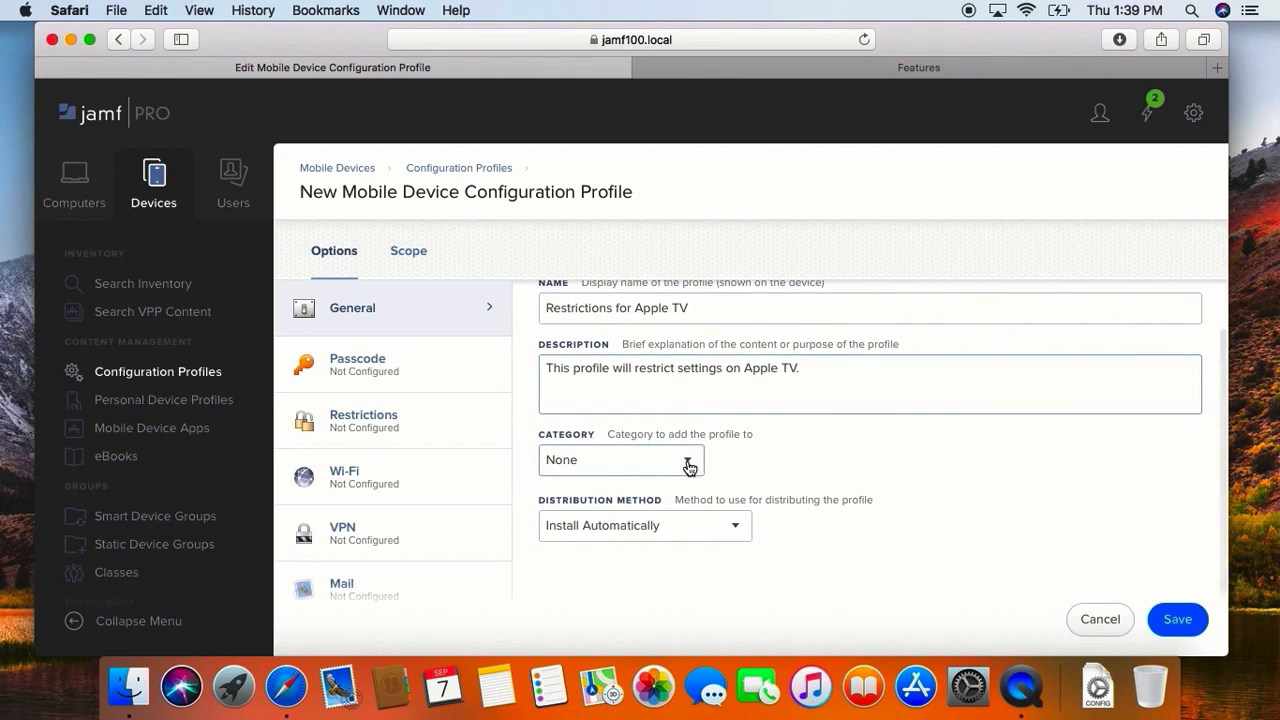
{"action": "left_click", "coordinate": [688, 462]}
{"action": "left_click", "coordinate": [675, 478]}
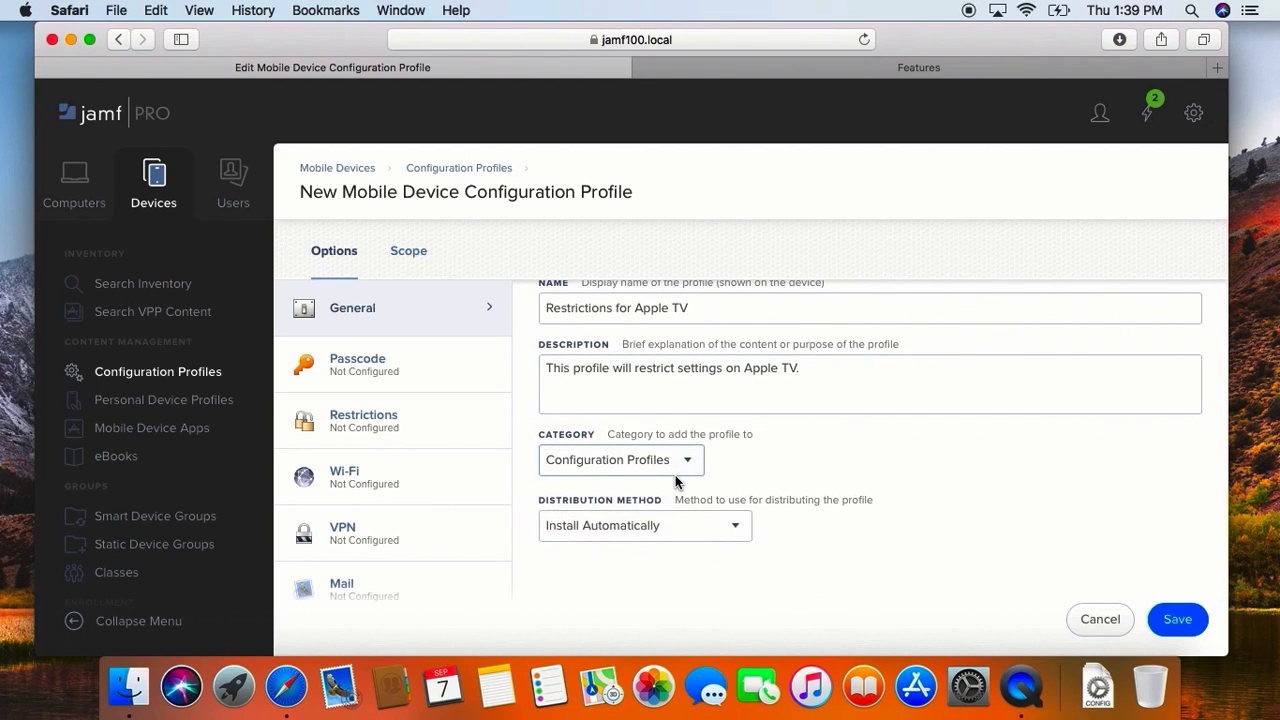
{"action": "left_click", "coordinate": [644, 526]}
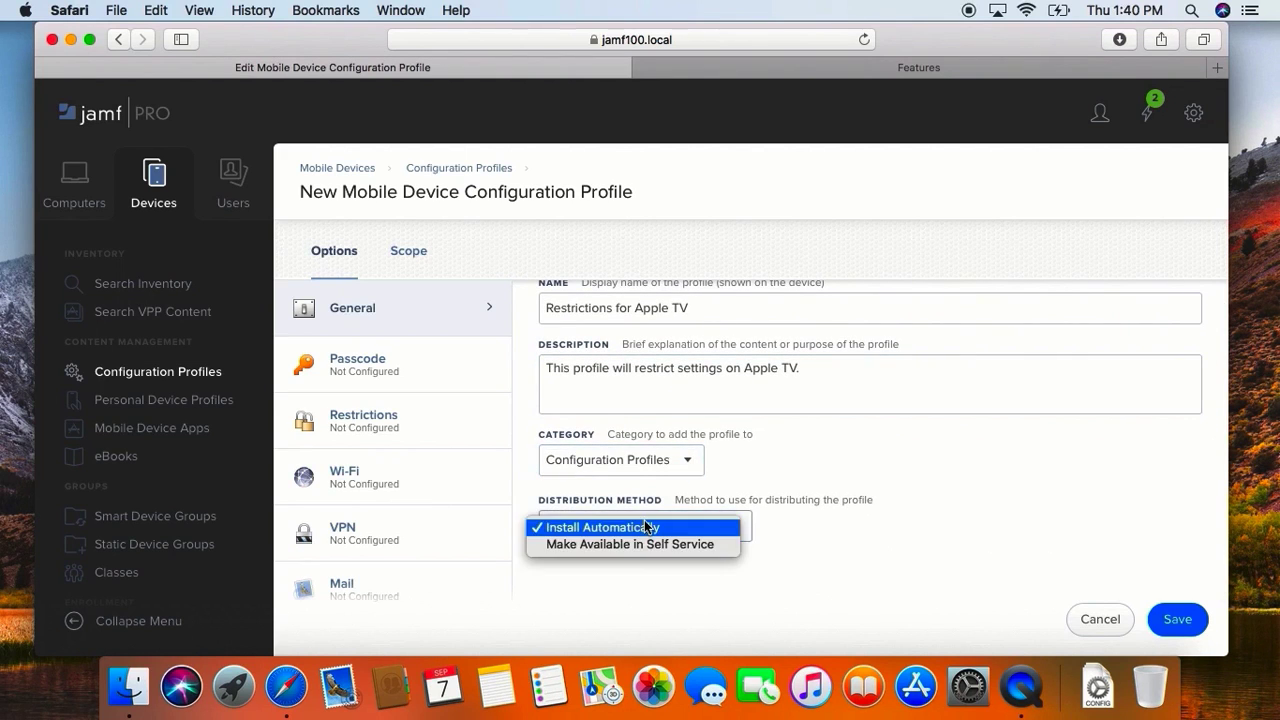
{"action": "left_click", "coordinate": [646, 527]}
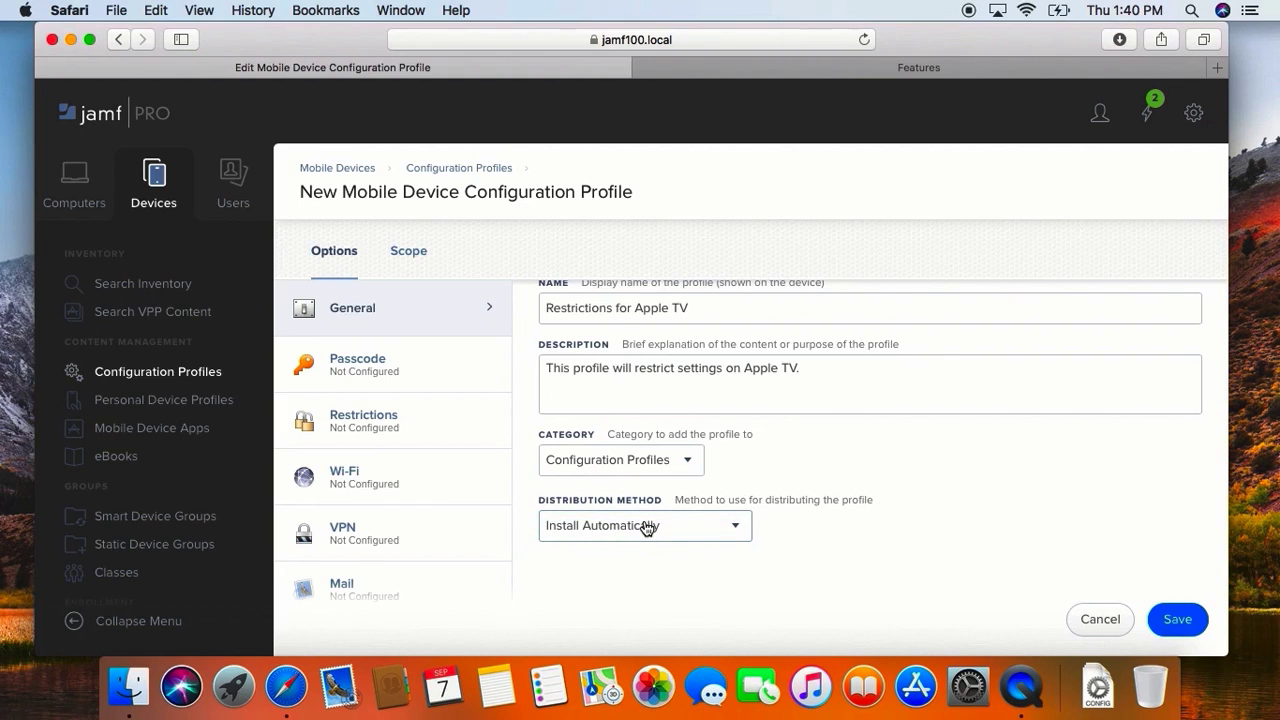
Step: Add a Restrictions payload to the profile and bring up its tvOS settings
{"action": "left_click", "coordinate": [351, 427]}
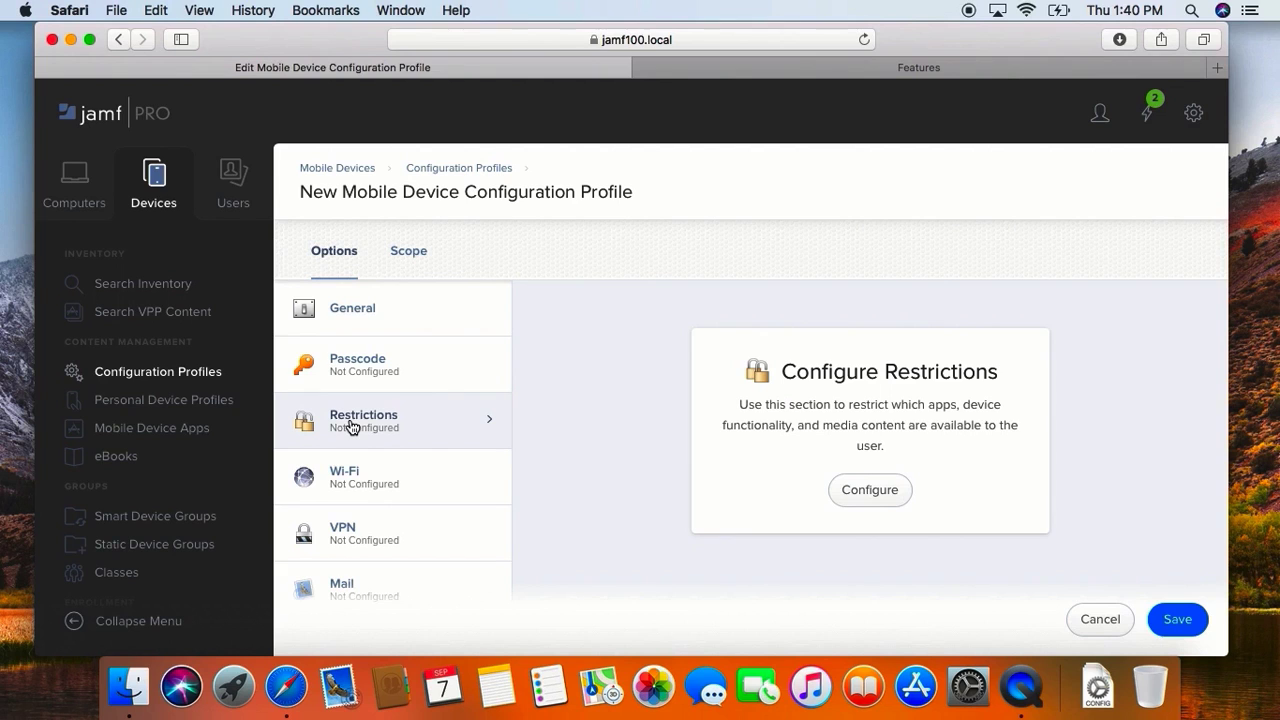
{"action": "left_click", "coordinate": [860, 497]}
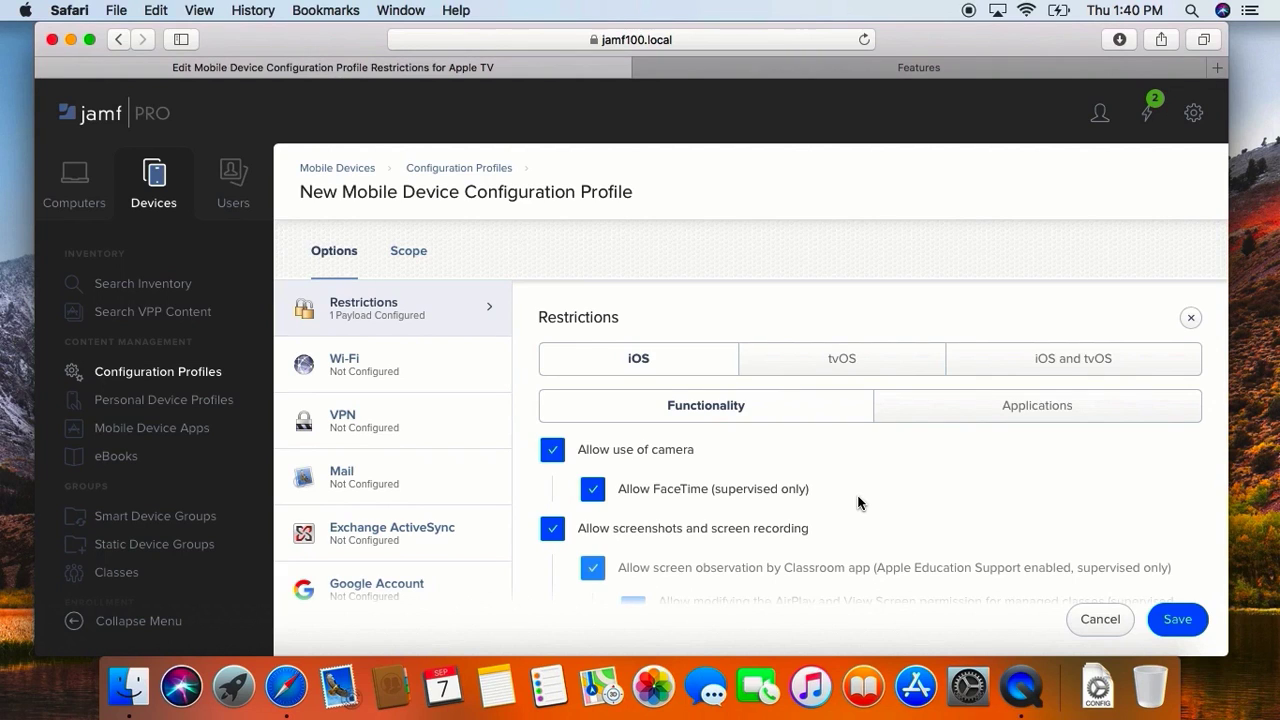
{"action": "left_click", "coordinate": [853, 367]}
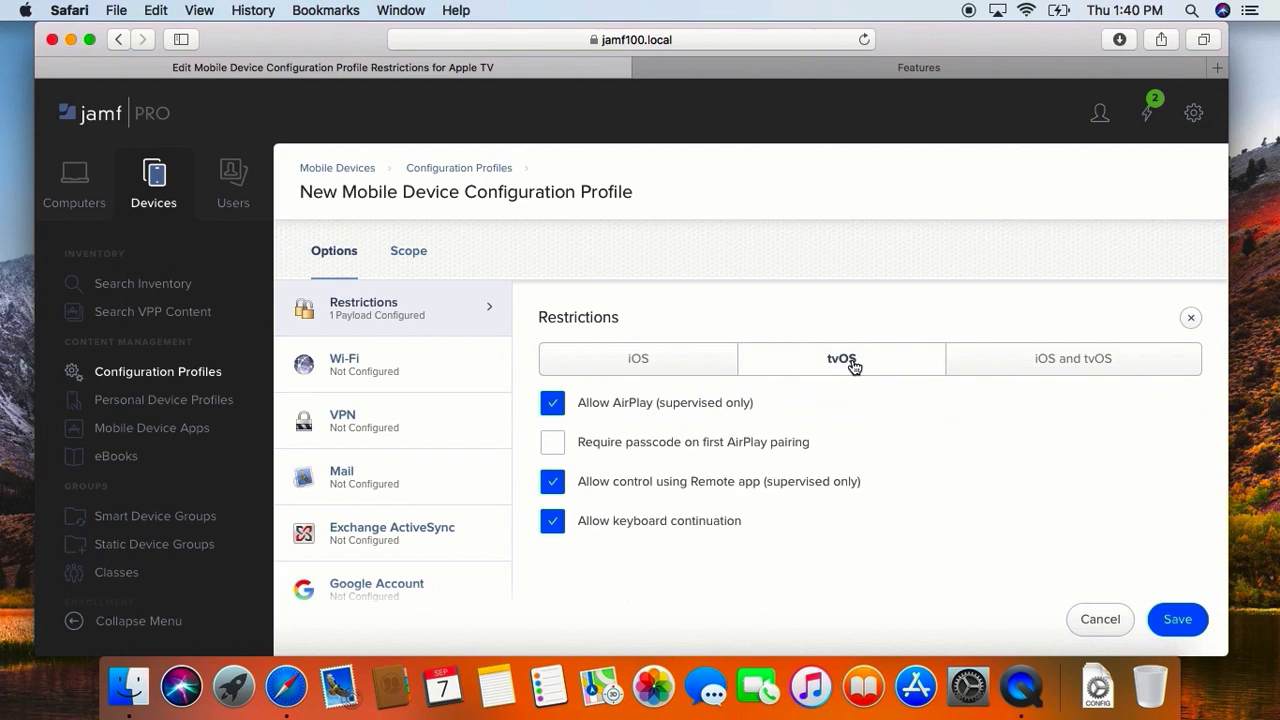
{"action": "left_click", "coordinate": [1051, 367]}
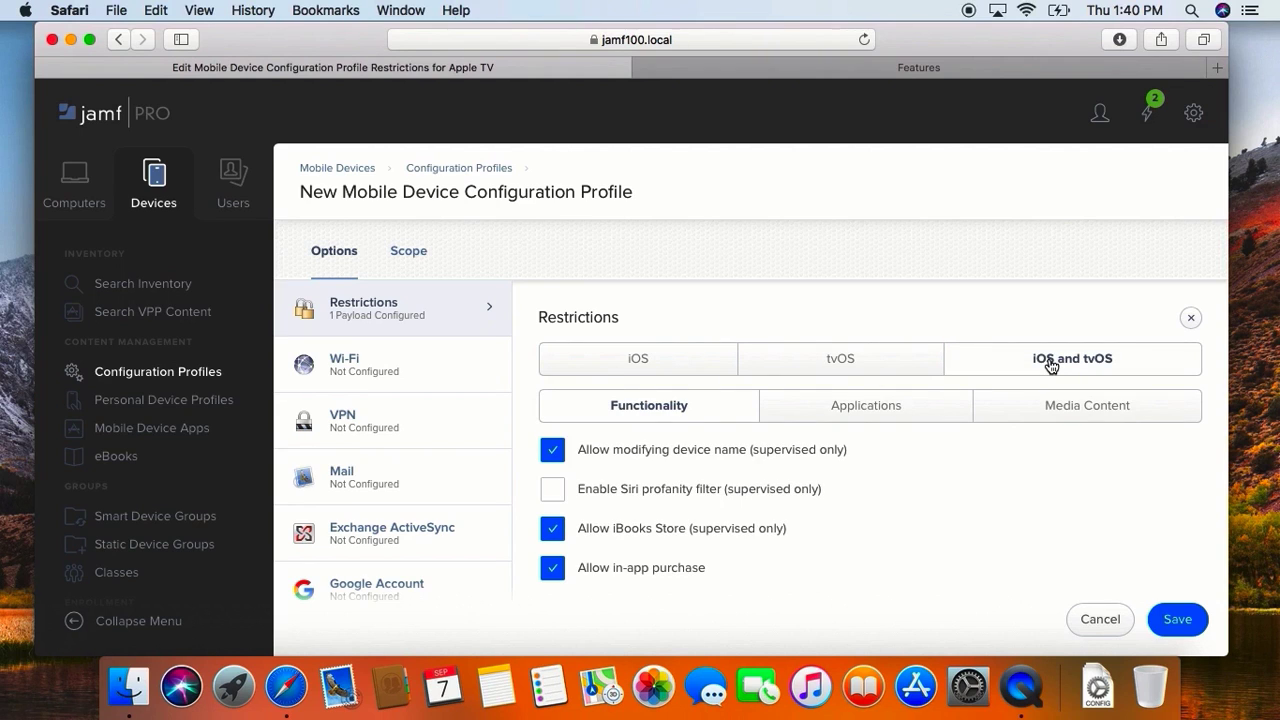
{"action": "left_click", "coordinate": [862, 359]}
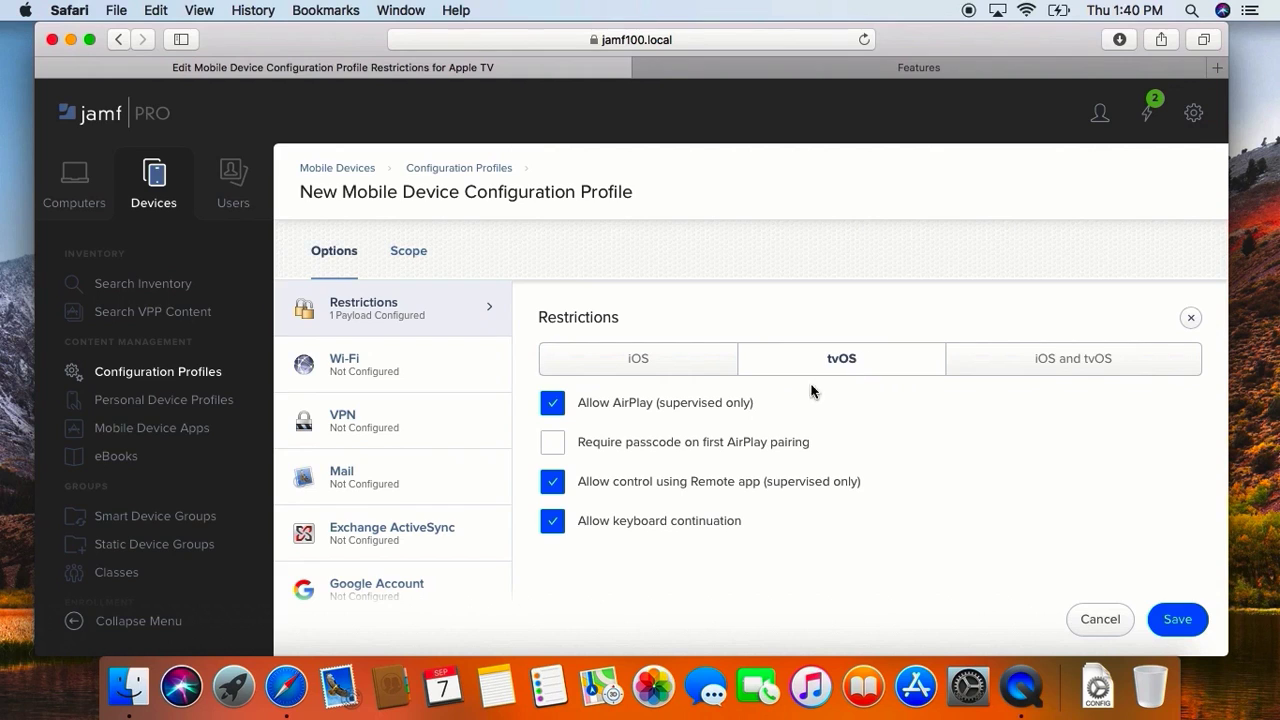
Step: Try toggling the tvOS restrictions for AirPlay, first-pairing passcode, Remote app control and keyboard continuation, restoring each one
{"action": "left_click", "coordinate": [707, 410]}
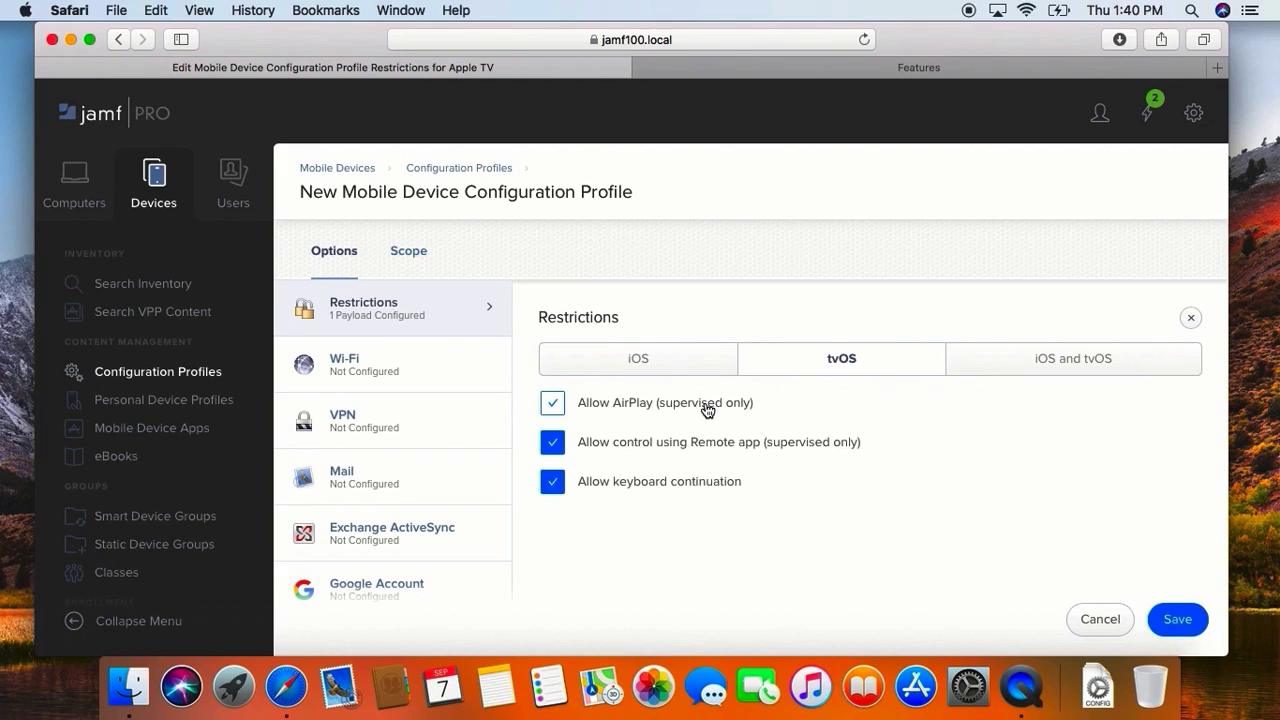
{"action": "left_click", "coordinate": [707, 410]}
{"action": "left_click", "coordinate": [665, 456]}
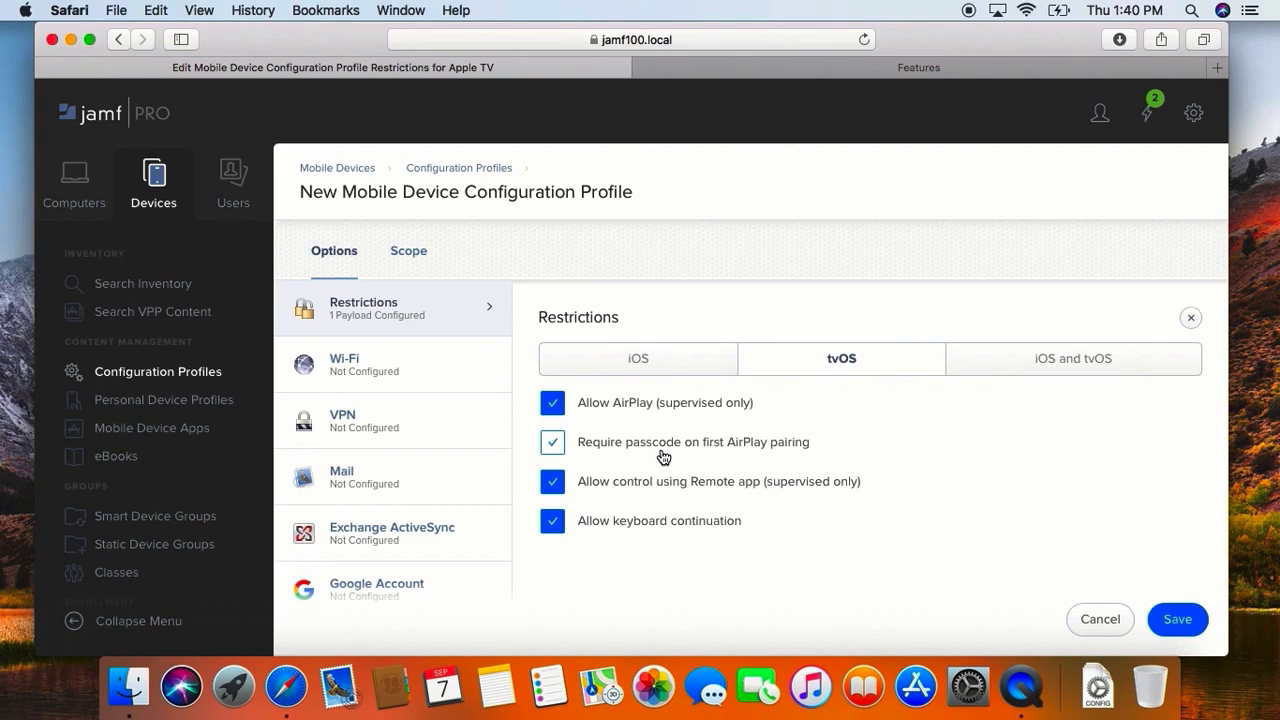
{"action": "left_click", "coordinate": [664, 457]}
{"action": "left_click", "coordinate": [664, 457]}
{"action": "left_click", "coordinate": [655, 484]}
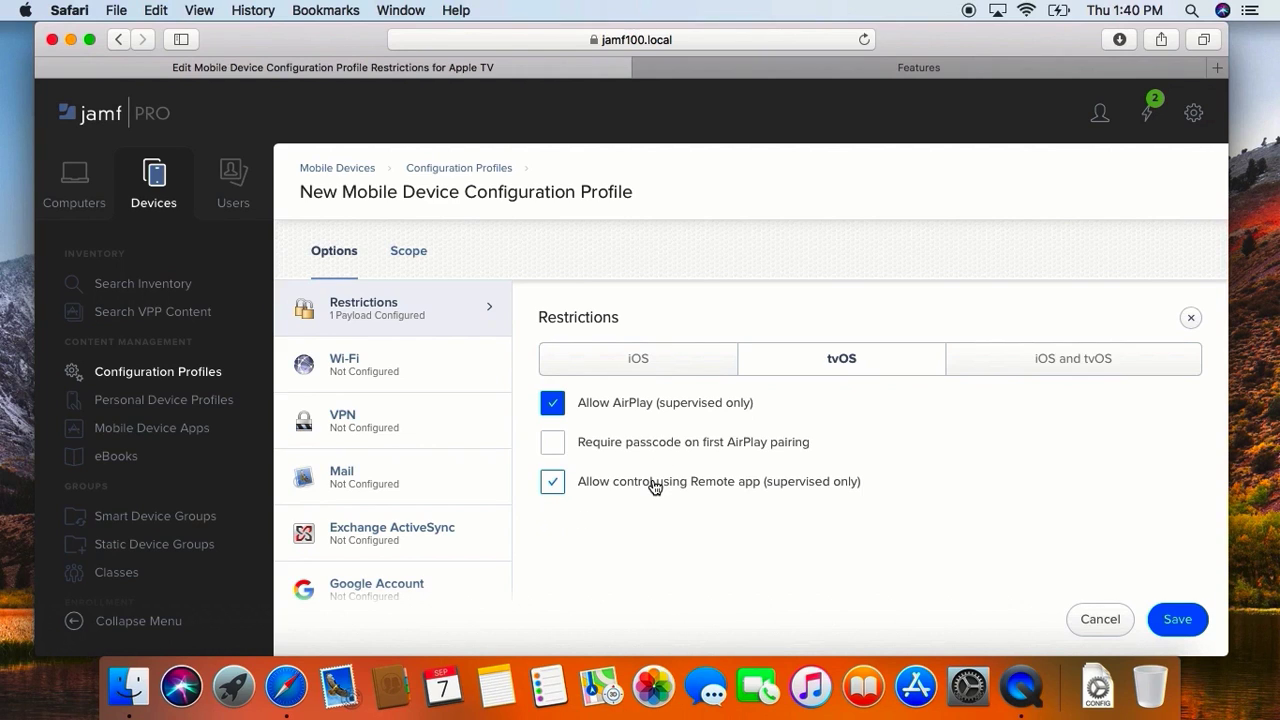
{"action": "left_click", "coordinate": [655, 484]}
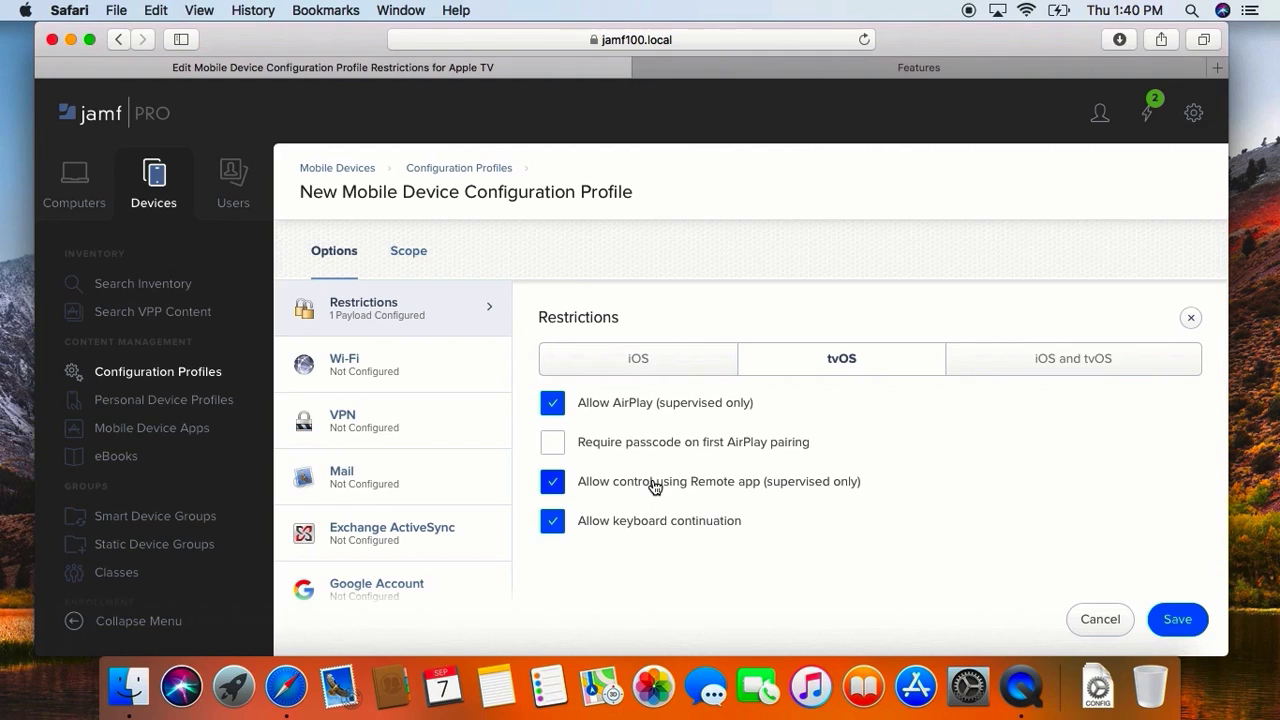
{"action": "left_click", "coordinate": [638, 524]}
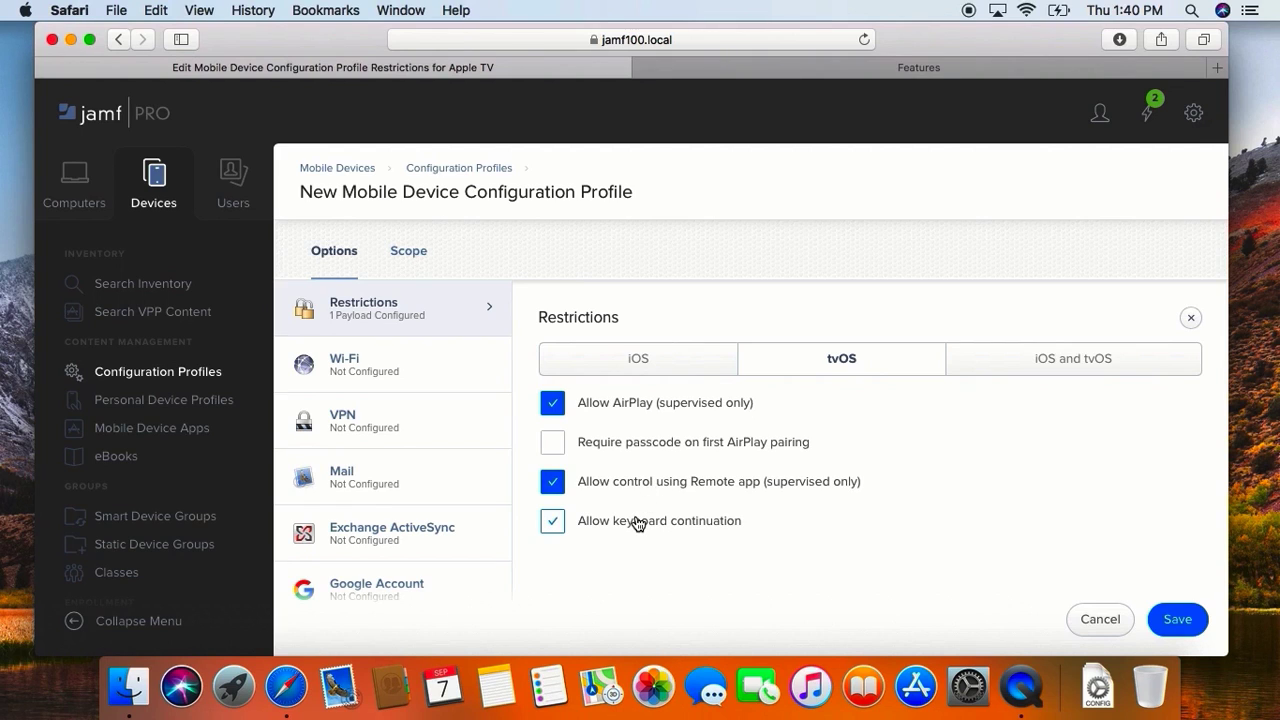
{"action": "left_click", "coordinate": [638, 524]}
Step: Disallow modifying the device name in the functionality restrictions shared by iOS and tvOS
{"action": "left_click", "coordinate": [1053, 378]}
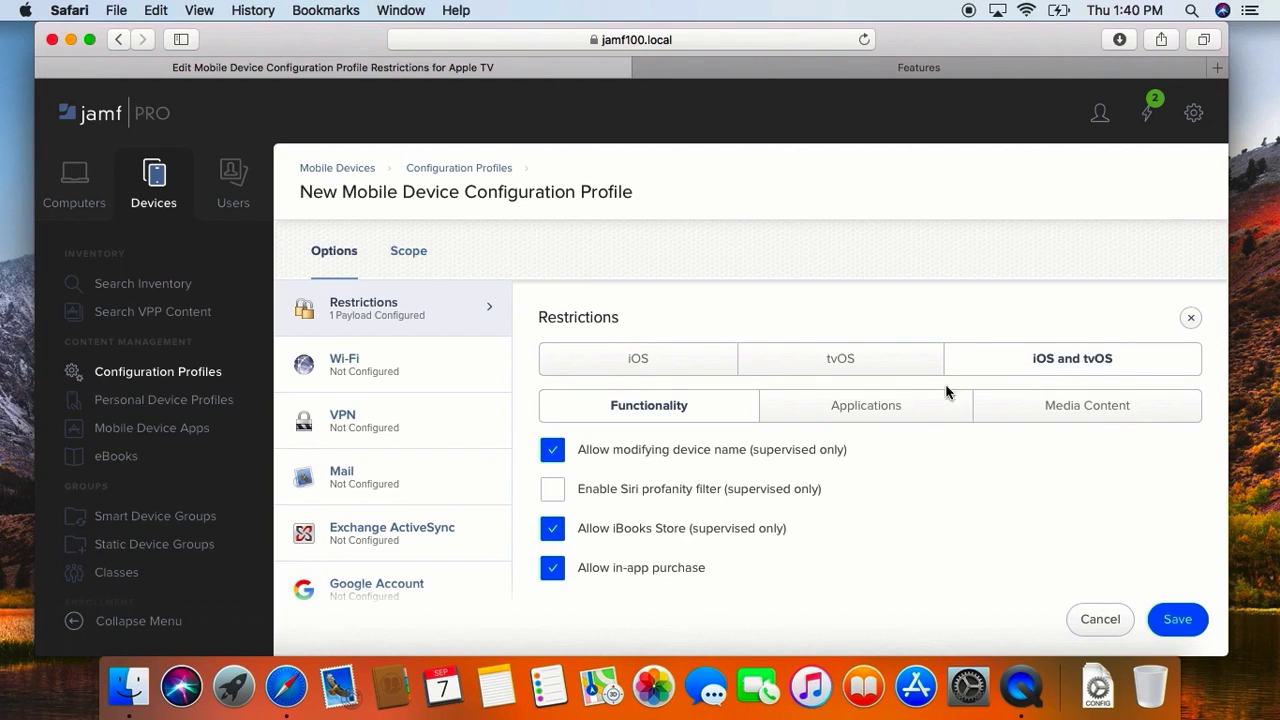
{"action": "left_click", "coordinate": [863, 408]}
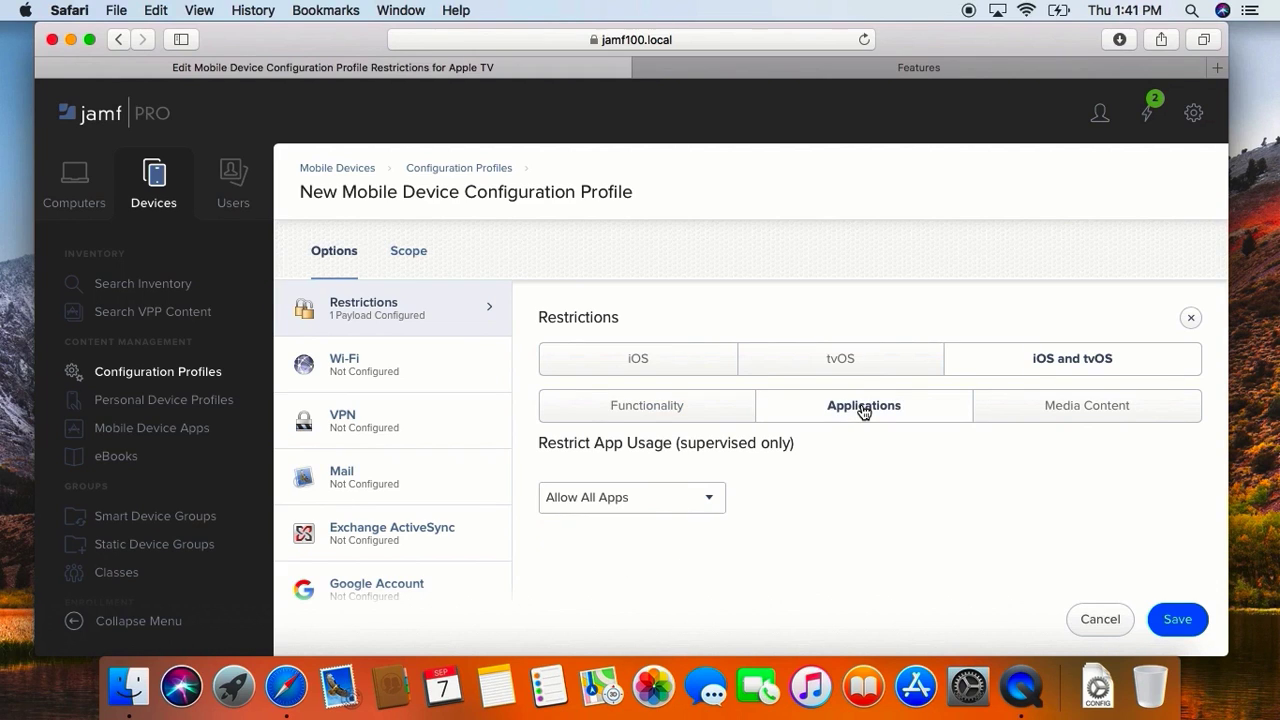
{"action": "left_click", "coordinate": [1030, 412]}
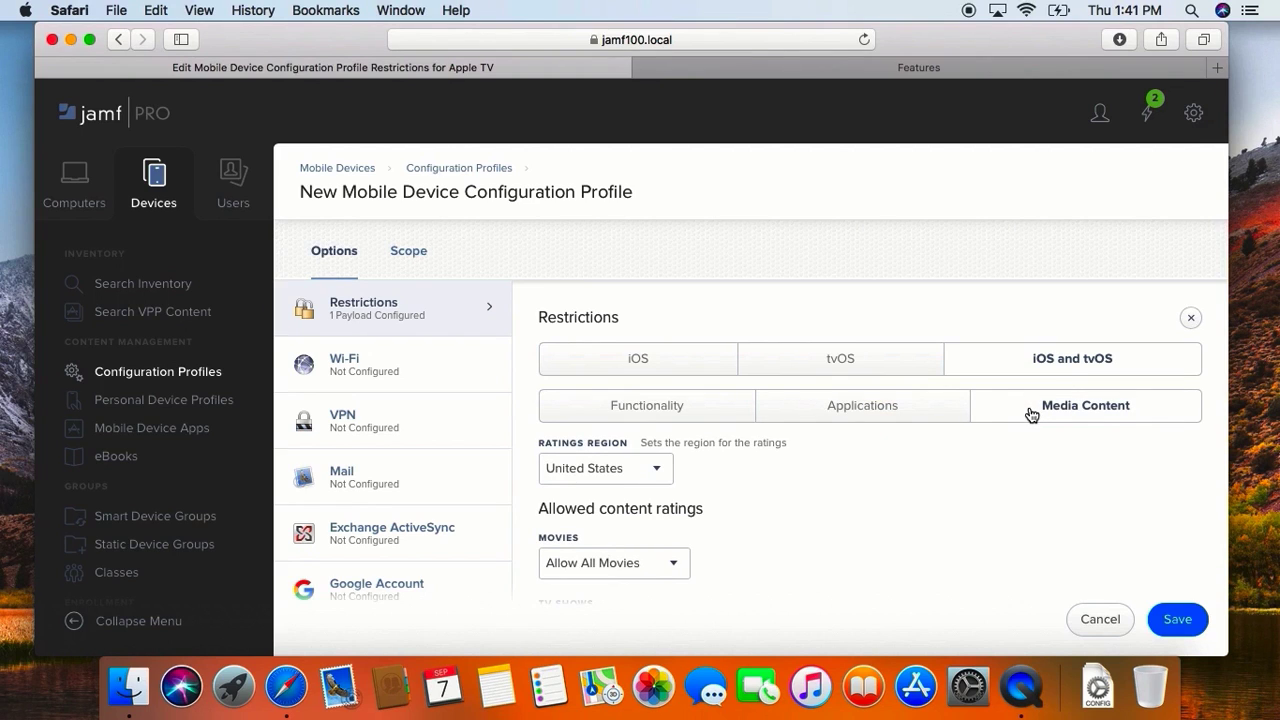
{"action": "left_click", "coordinate": [721, 409]}
{"action": "scroll", "coordinate": [721, 409], "scroll_direction": "down", "scroll_amount": 1}
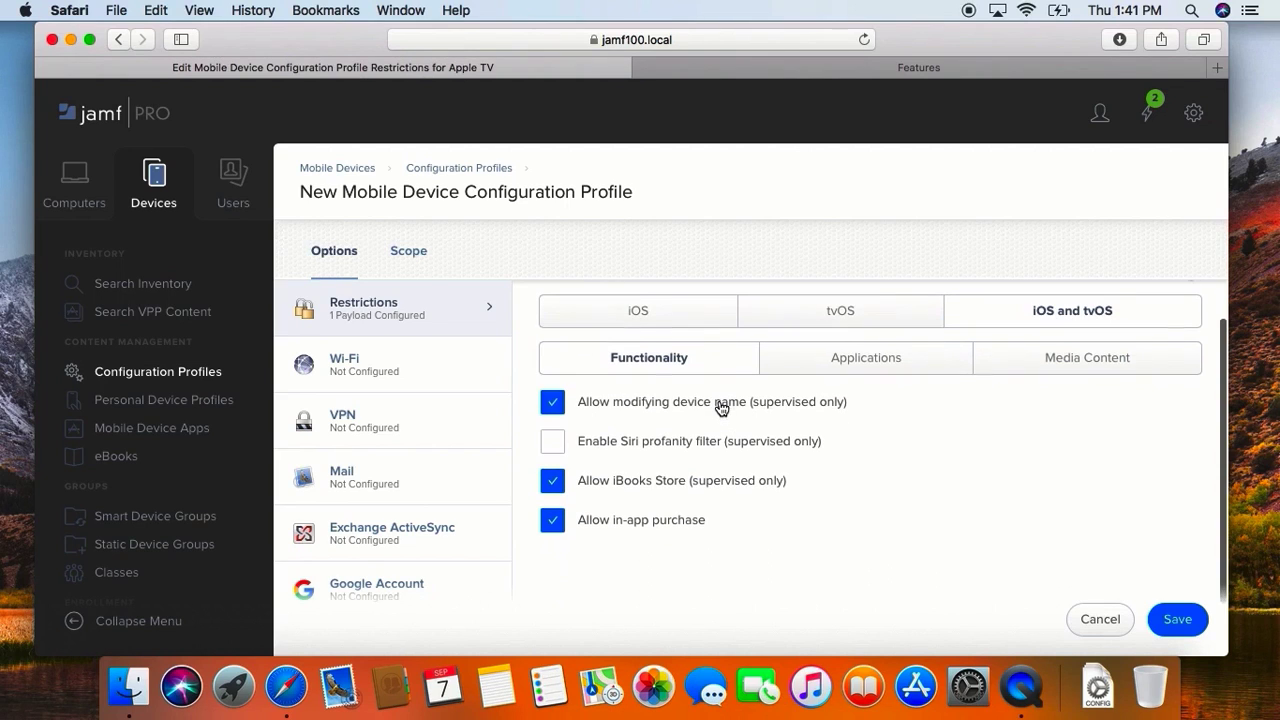
{"action": "left_click", "coordinate": [720, 409]}
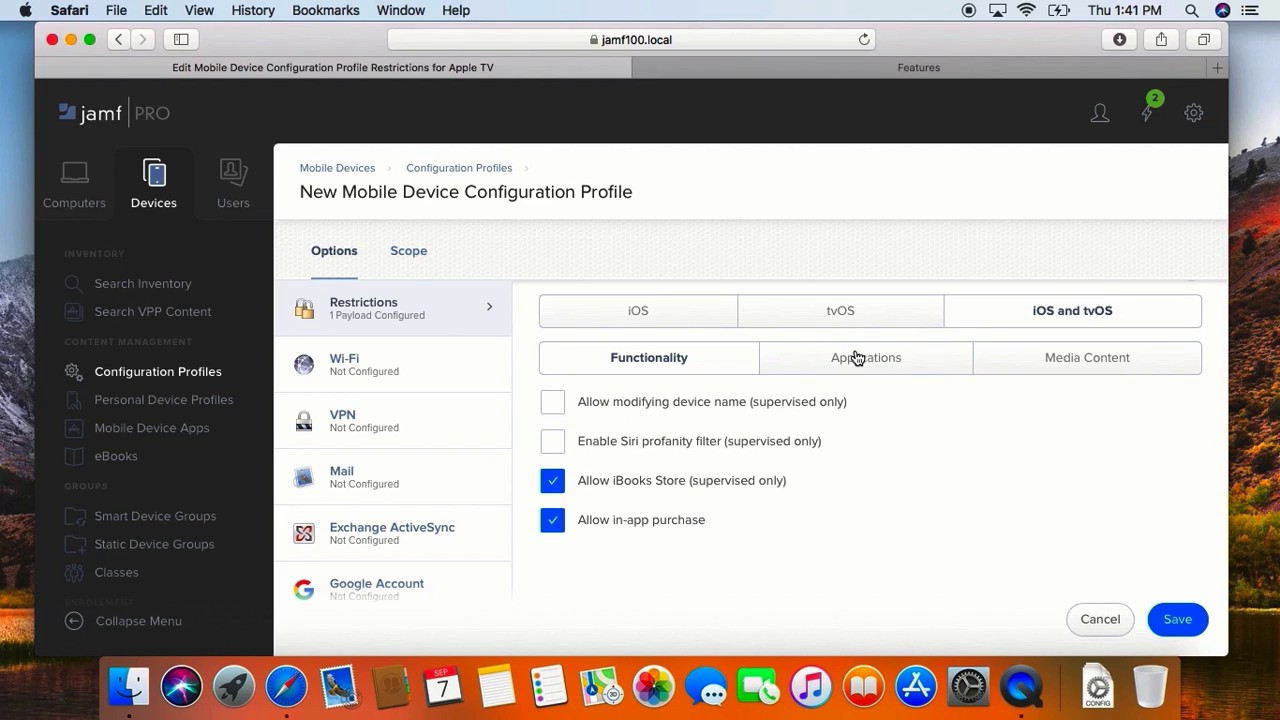
Step: Set app usage to Do Not Allow Some Apps and add Game Center (com.apple.gamecenter) as a blocked app
{"action": "left_click", "coordinate": [857, 358]}
{"action": "left_click", "coordinate": [687, 450]}
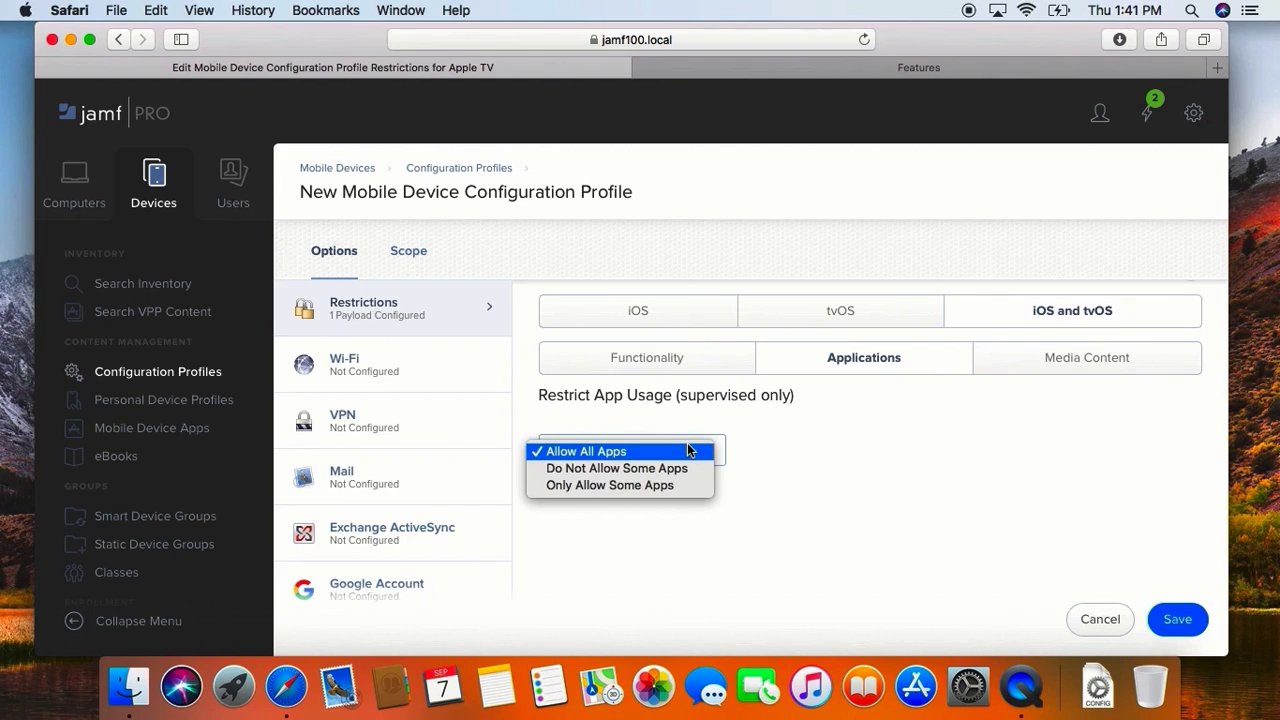
{"action": "left_click", "coordinate": [683, 467]}
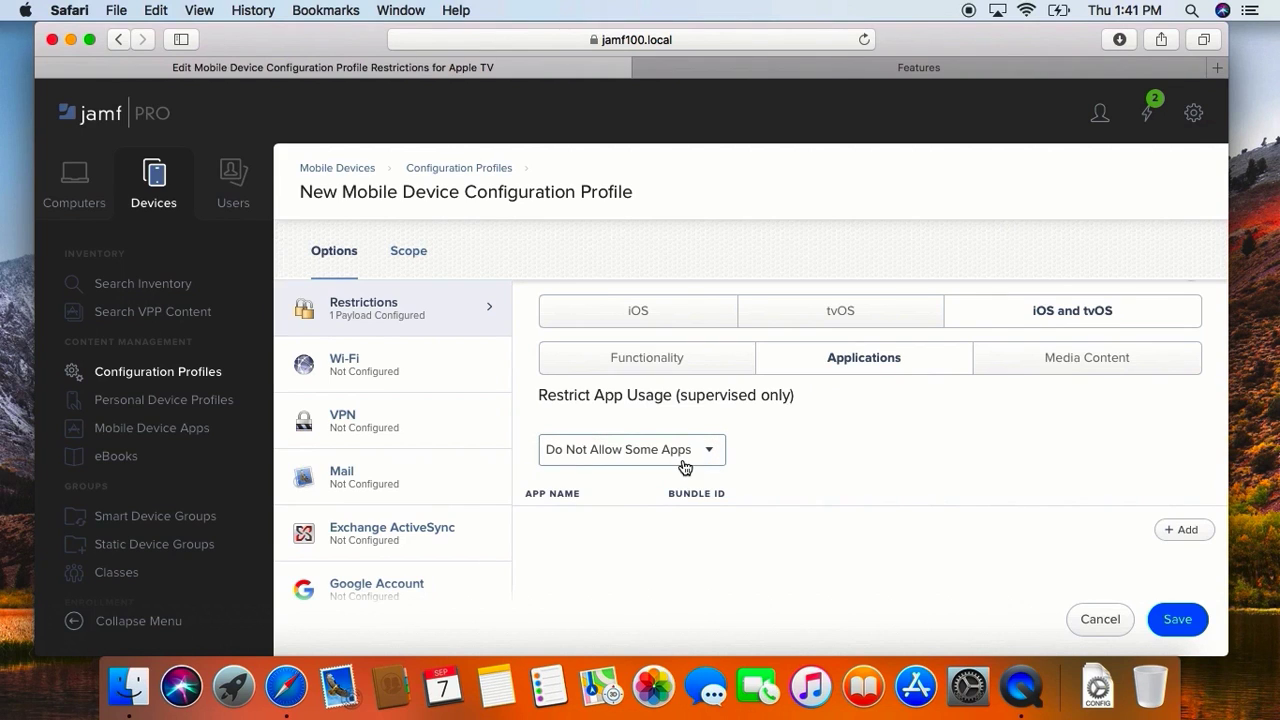
{"action": "left_click", "coordinate": [1180, 531]}
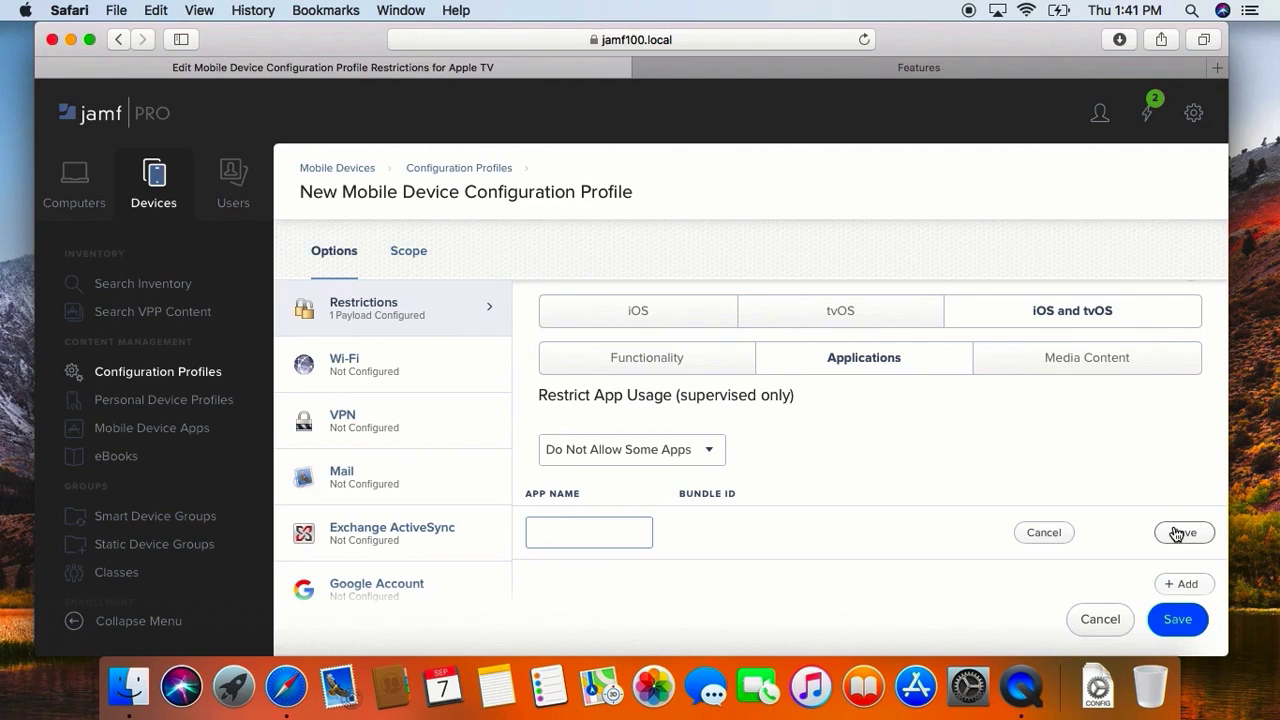
{"action": "type", "text": "Game Center"}
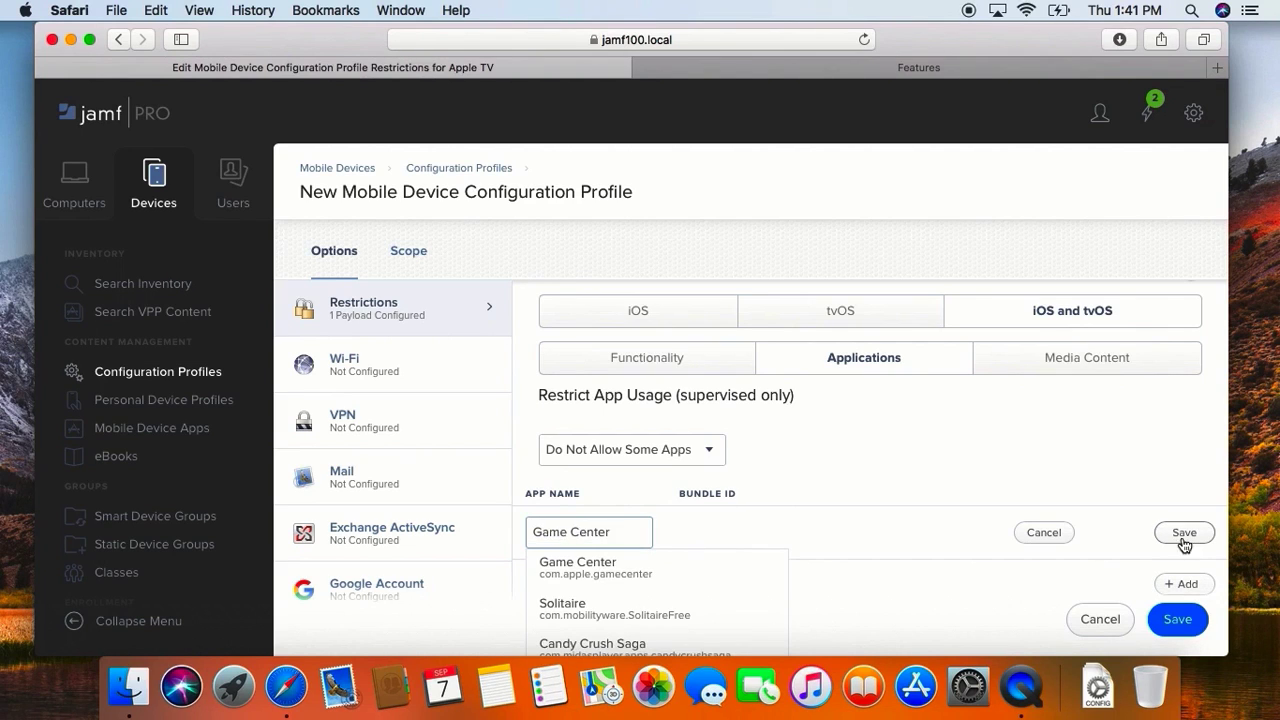
{"action": "left_click", "coordinate": [650, 577]}
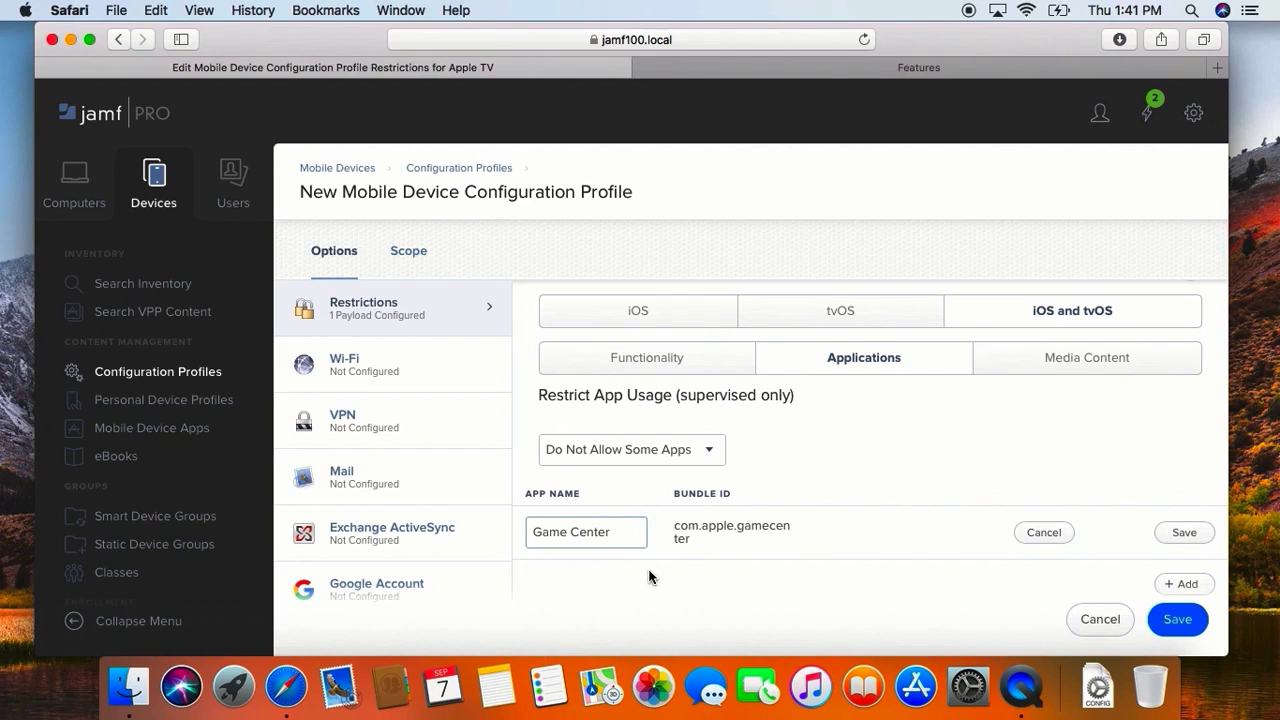
{"action": "left_click", "coordinate": [1184, 532]}
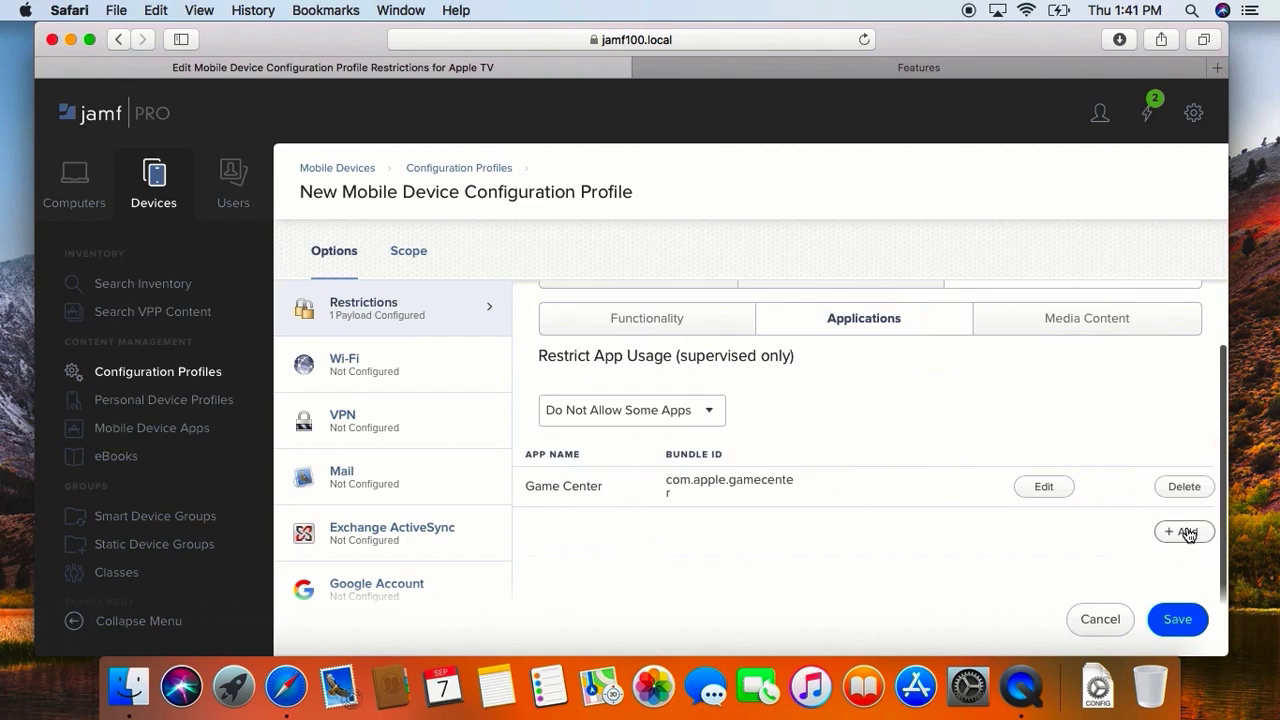
Step: Disallow playback of explicit music, podcasts and iTunes U in the shared iOS and tvOS media content restrictions
{"action": "left_click", "coordinate": [1066, 330]}
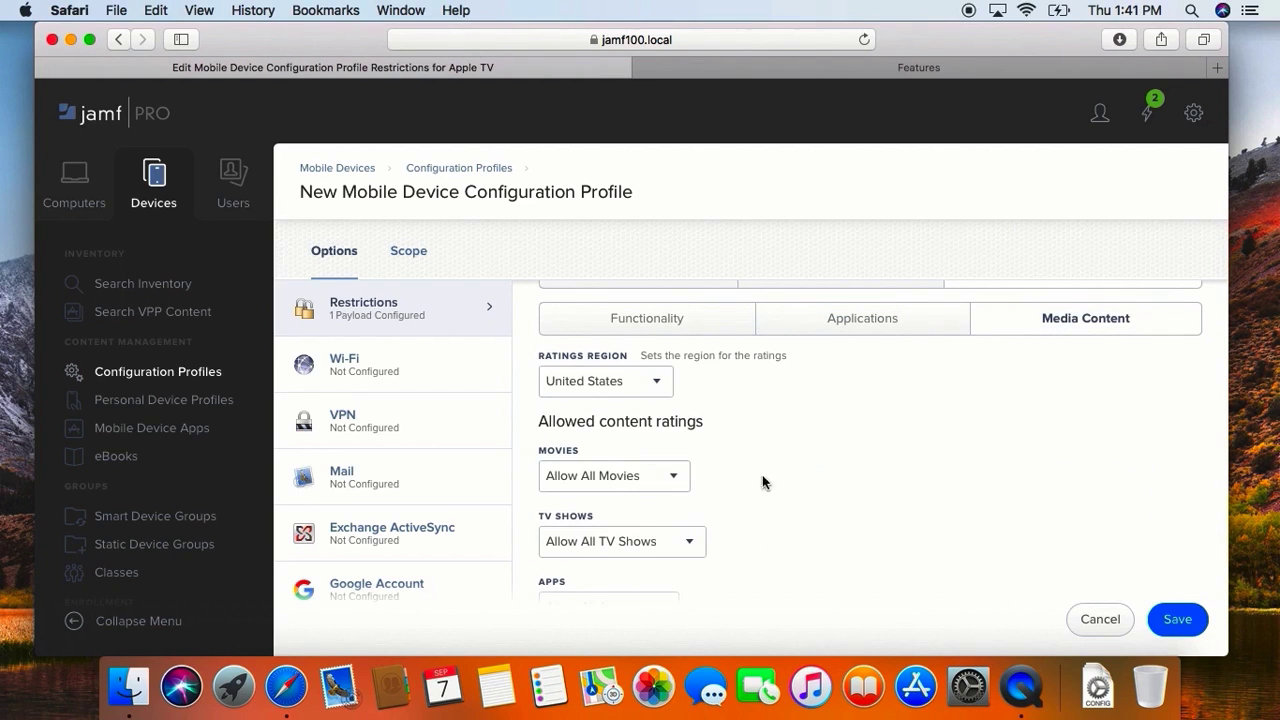
{"action": "scroll", "coordinate": [725, 496], "scroll_direction": "down", "scroll_amount": 5}
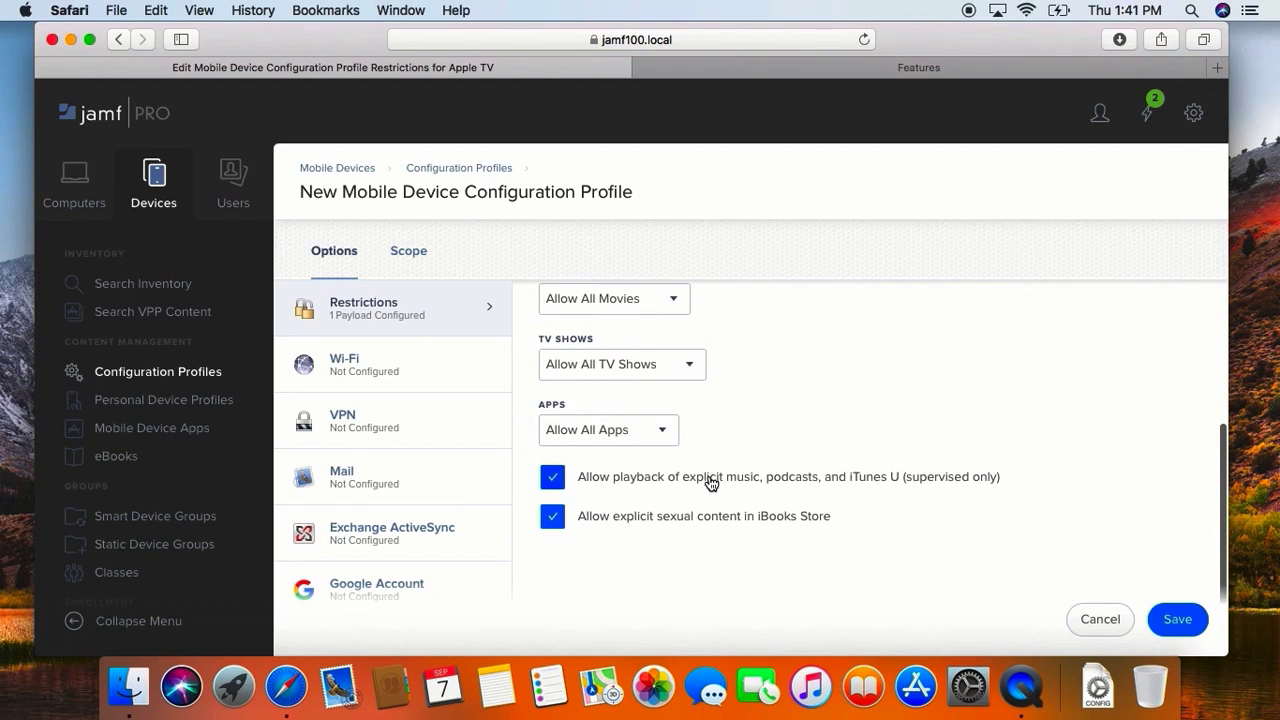
{"action": "left_click", "coordinate": [707, 479]}
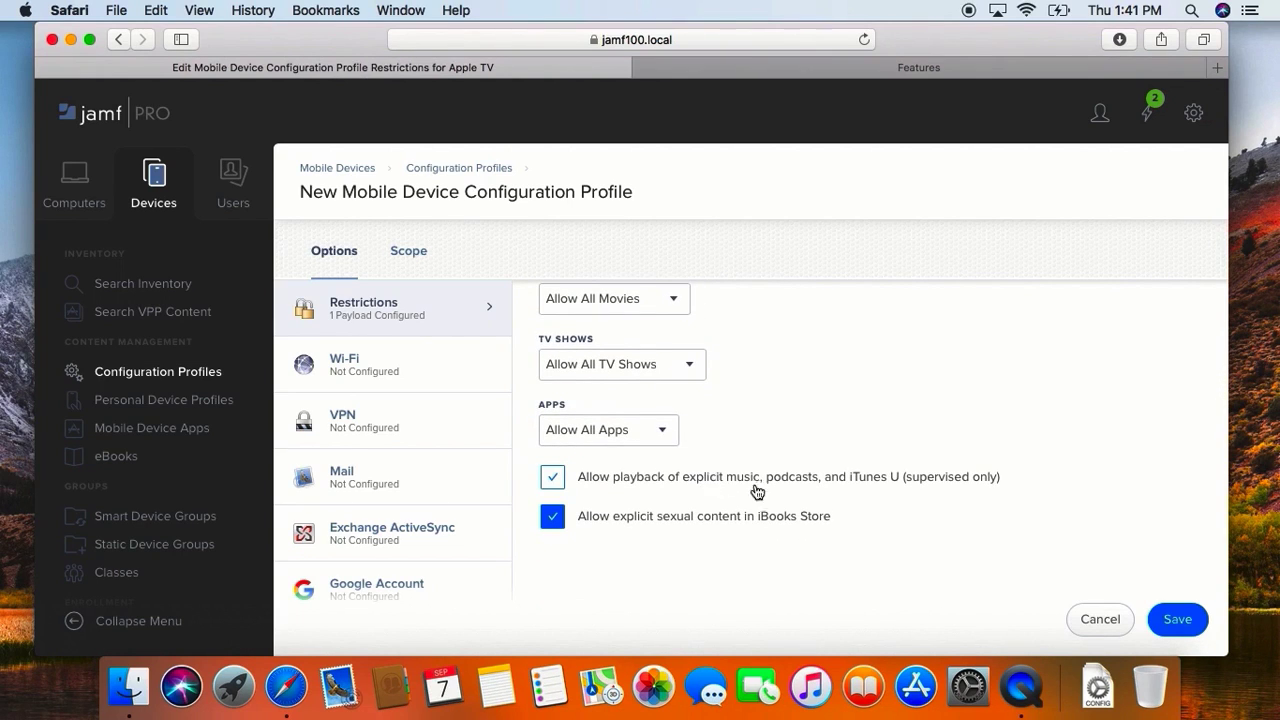
Step: Add the mobile device Apple TV as a deployment target in the profile's scope, save the profile and return to the profile list
{"action": "left_click", "coordinate": [392, 264]}
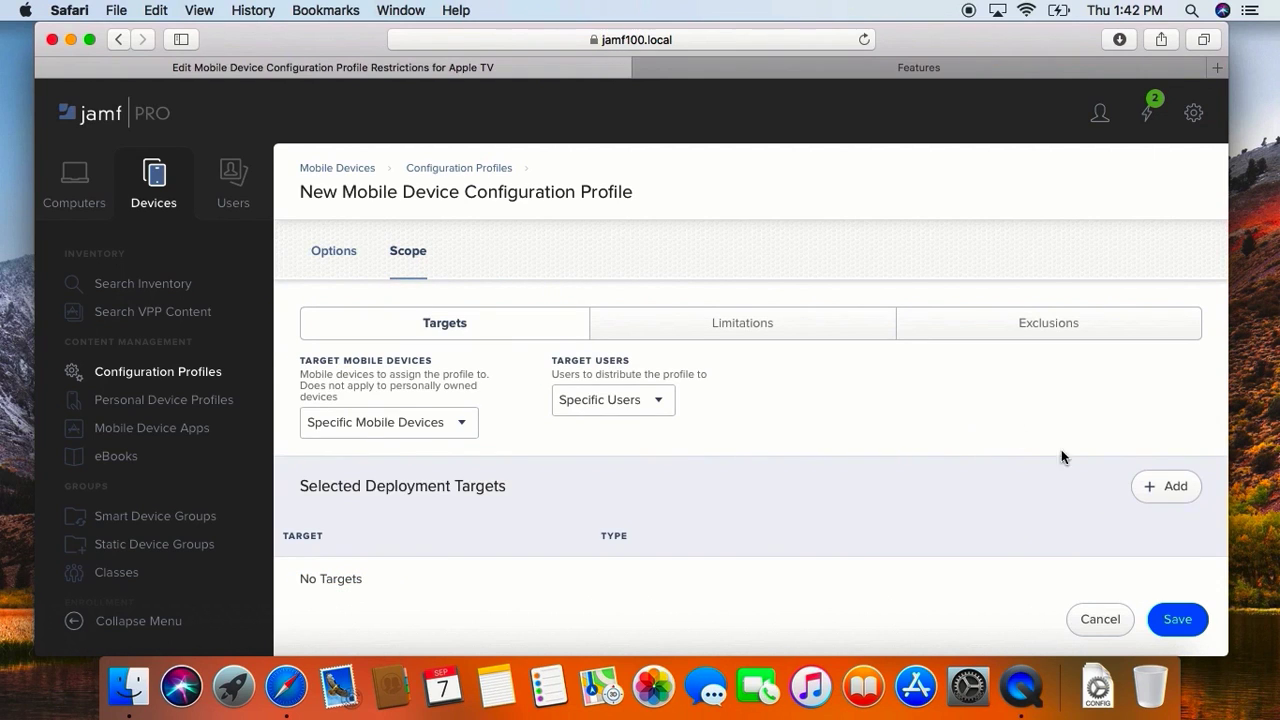
{"action": "left_click", "coordinate": [1163, 487]}
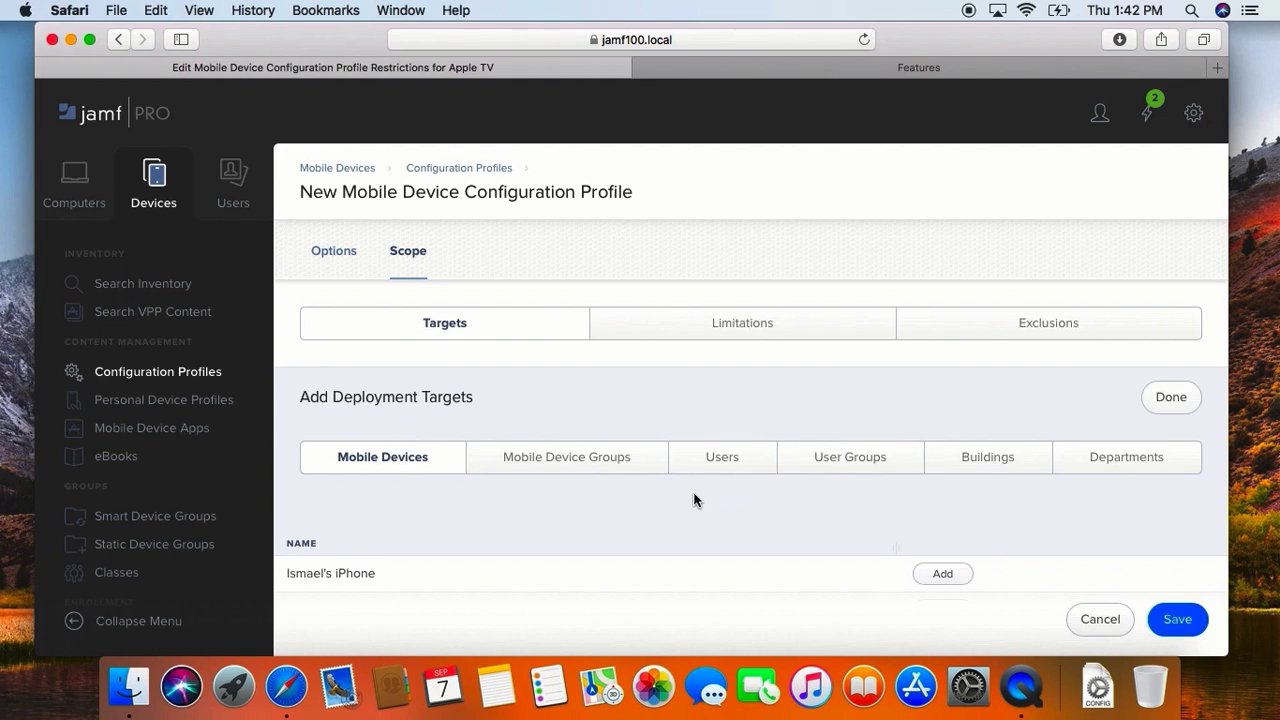
{"action": "scroll", "coordinate": [694, 497], "scroll_direction": "down", "scroll_amount": 15}
{"action": "scroll", "coordinate": [694, 499], "scroll_direction": "down", "scroll_amount": 5}
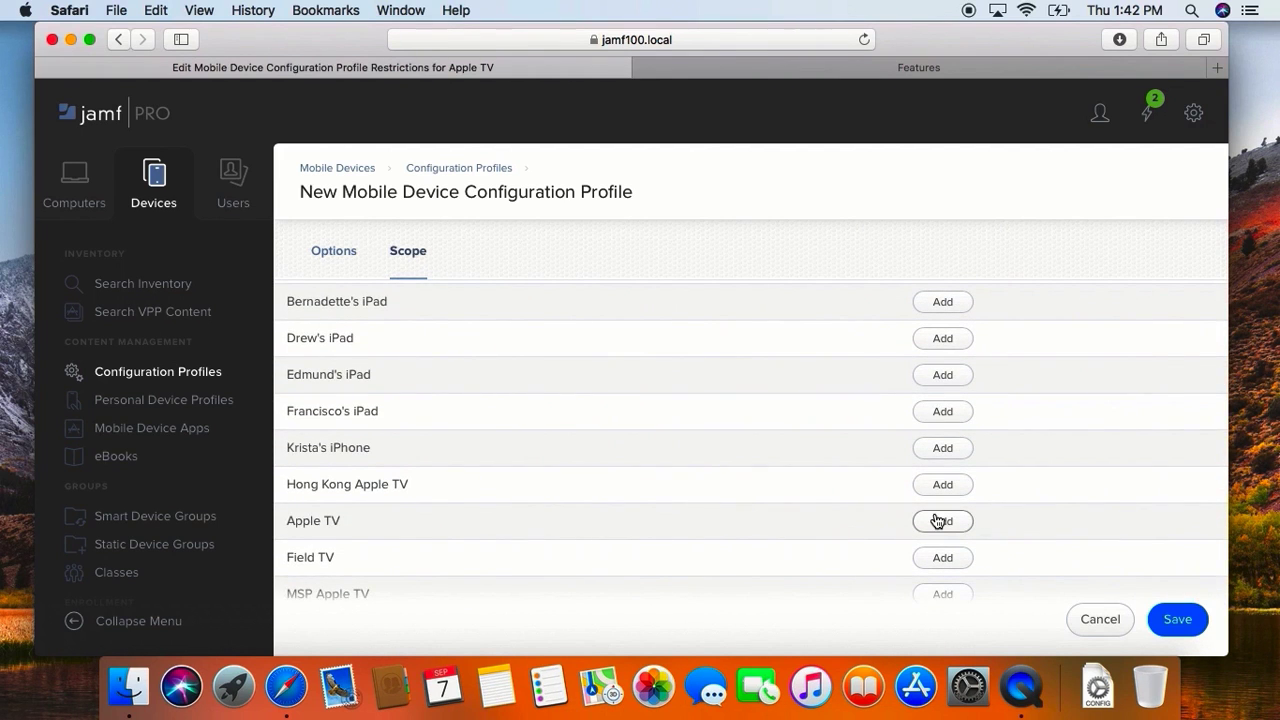
{"action": "left_click", "coordinate": [940, 521]}
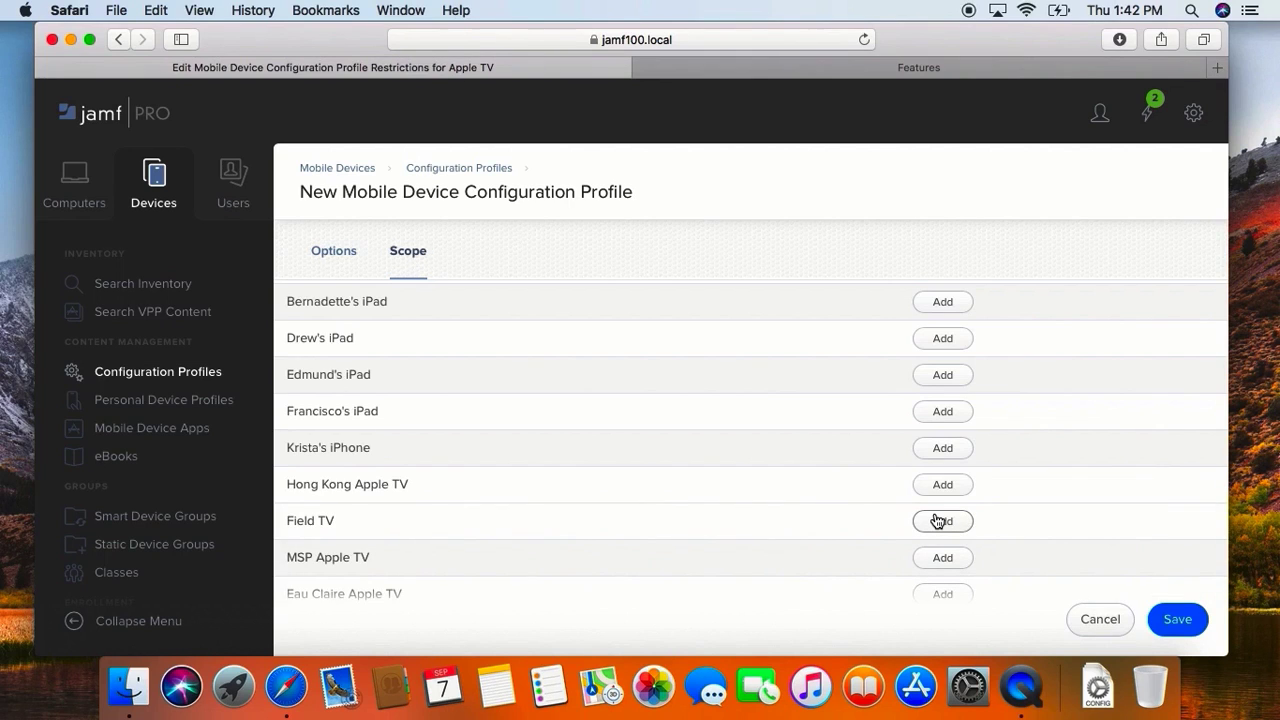
{"action": "left_click", "coordinate": [1180, 620]}
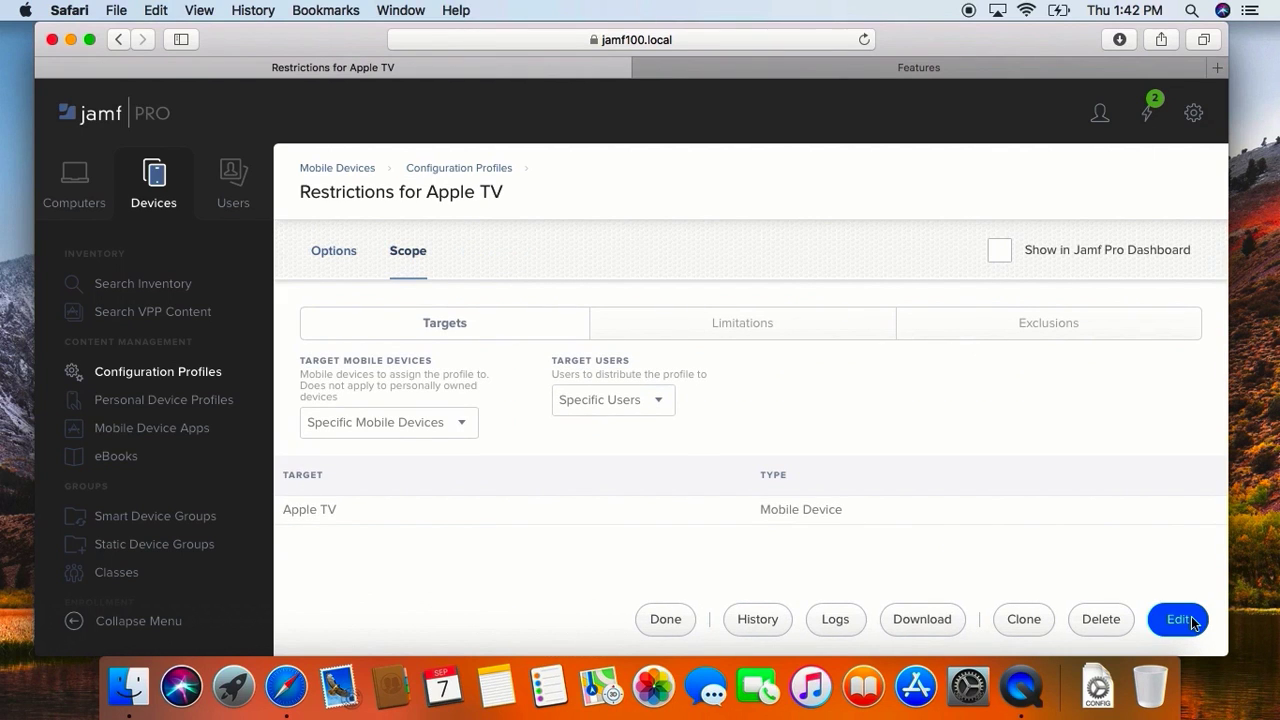
{"action": "left_click", "coordinate": [666, 616]}
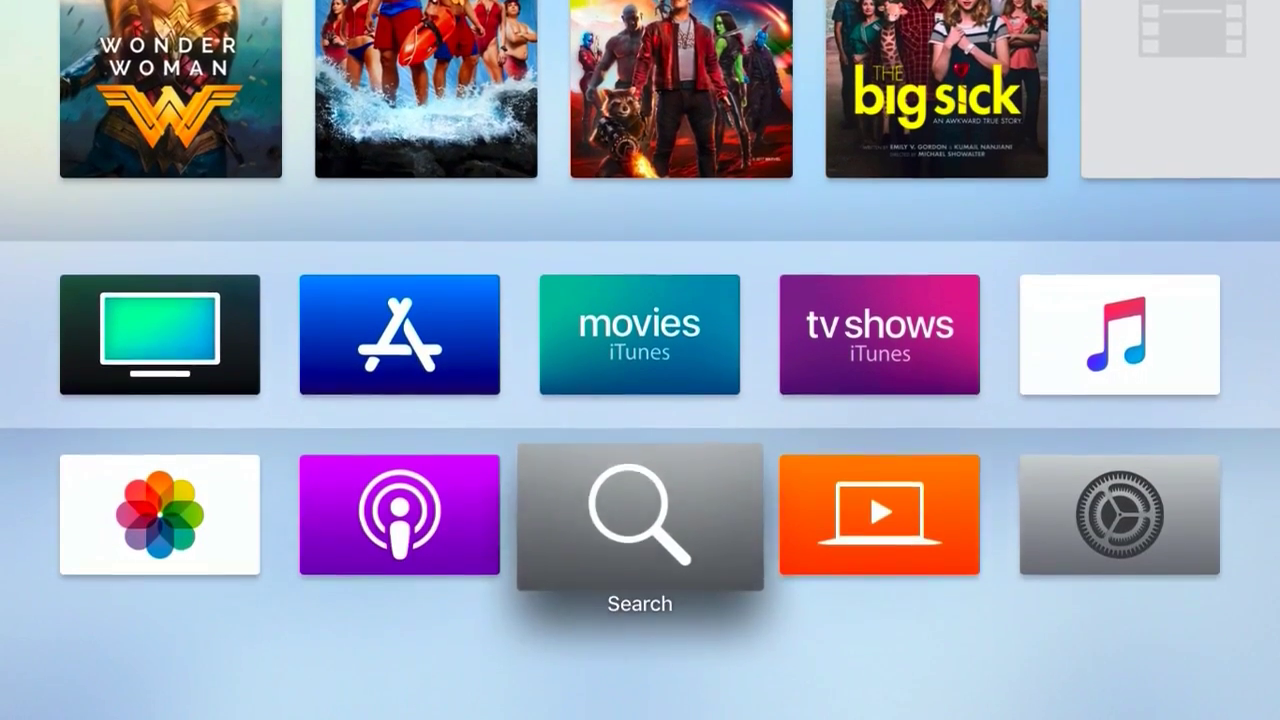
Step: Switch to the Apple TV and open the device name choices in its general About settings
{"action": "key", "text": "Right"}
{"action": "key", "text": "Right"}
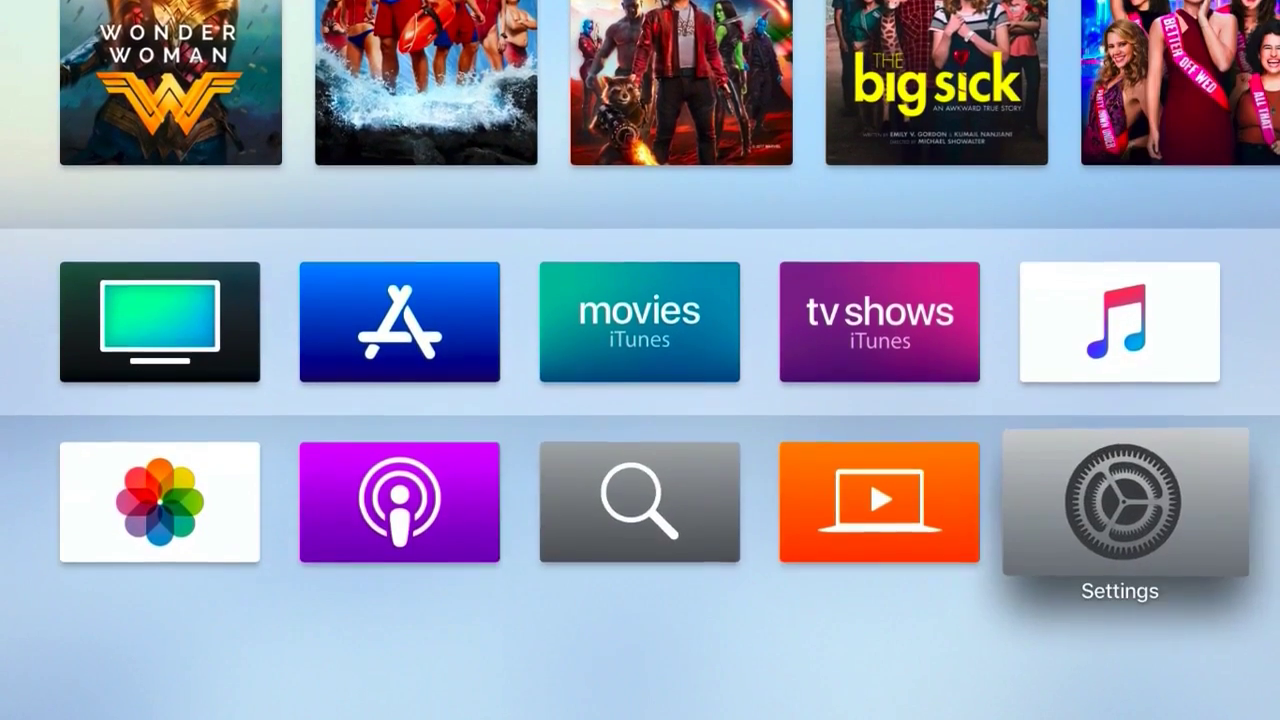
{"action": "key", "text": "Return"}
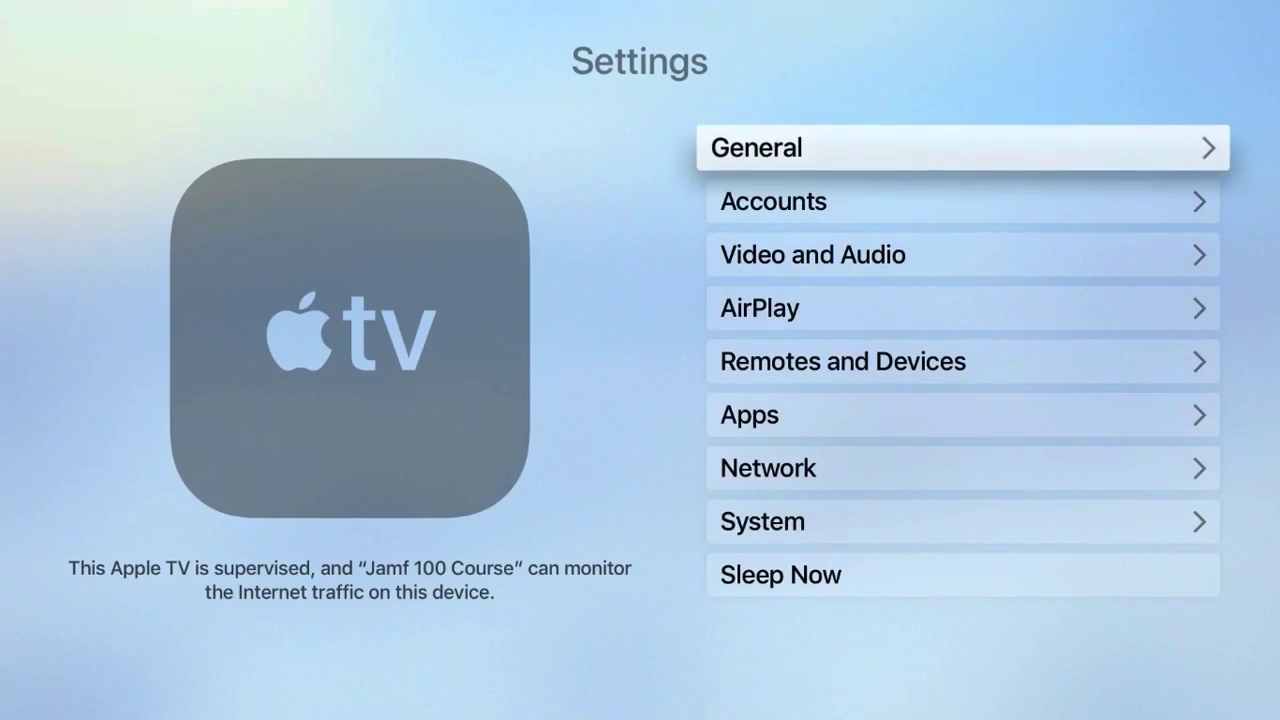
{"action": "key", "text": "Return"}
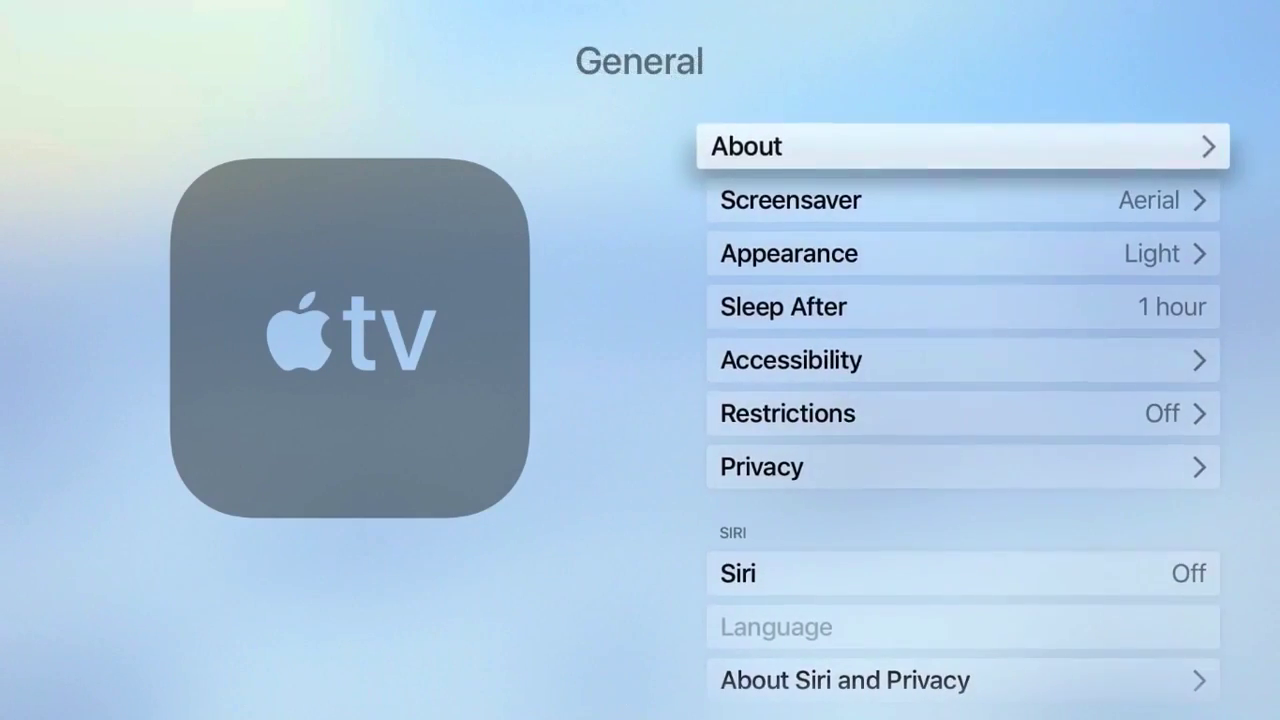
{"action": "key", "text": "Return"}
{"action": "key", "text": "Return"}
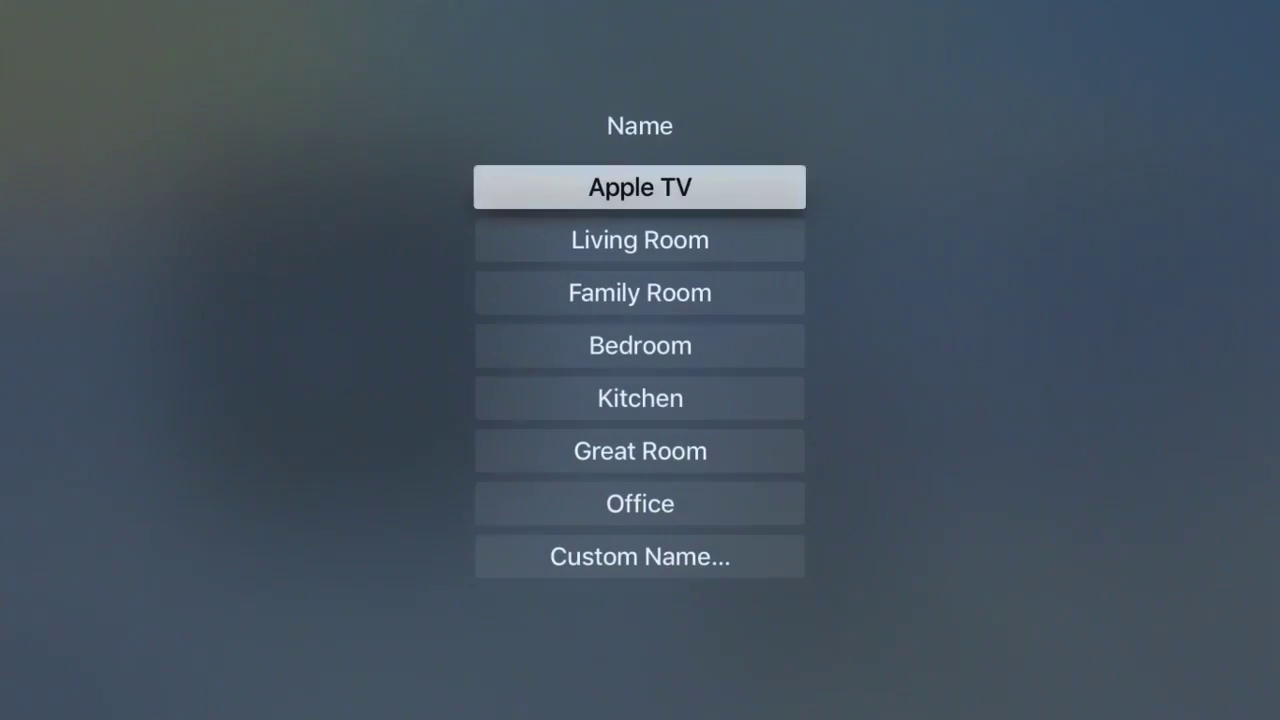
Step: Browse the preset device names offered on the Apple TV, down to Office and back up
{"action": "key", "text": "Down"}
{"action": "key", "text": "Down"}
{"action": "key", "text": "Down"}
{"action": "key", "text": "Down"}
{"action": "key", "text": "Down"}
{"action": "key", "text": "Down"}
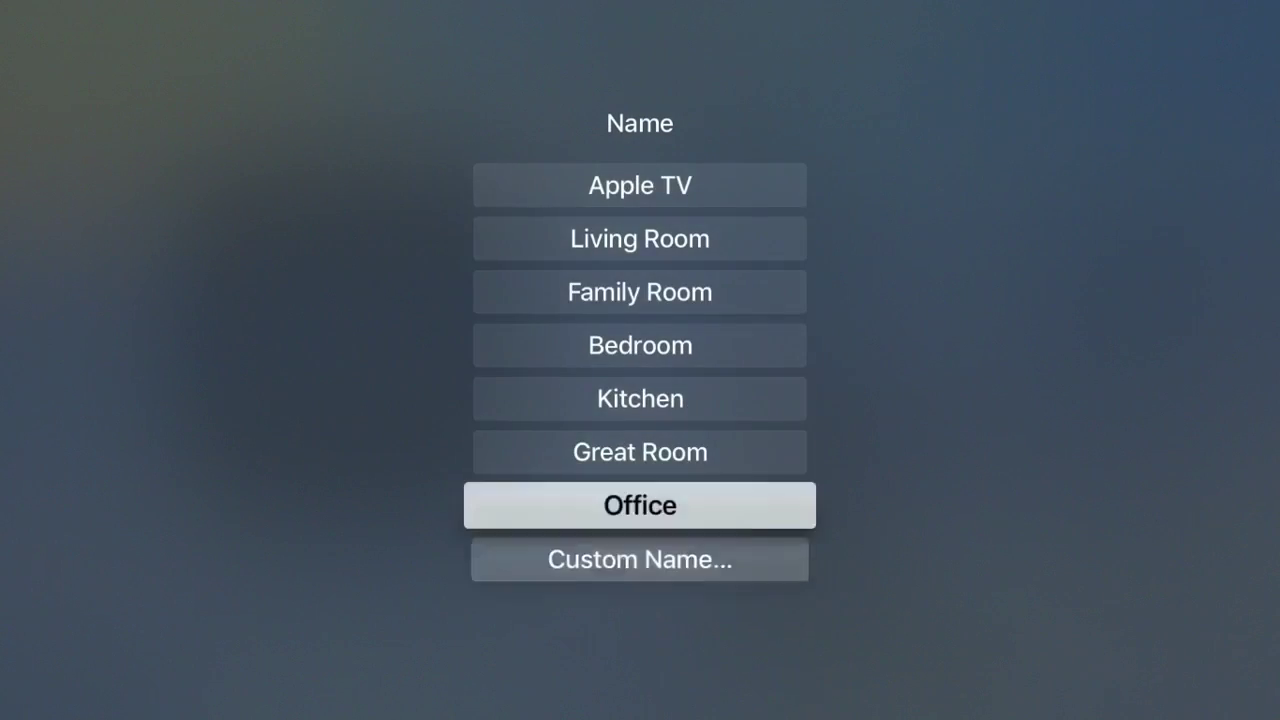
{"action": "key", "text": "Up"}
{"action": "key", "text": "Up"}
{"action": "key", "text": "Up"}
{"action": "key", "text": "Up"}
{"action": "key", "text": "Up"}
{"action": "key", "text": "Up"}
{"action": "key", "text": "Return"}
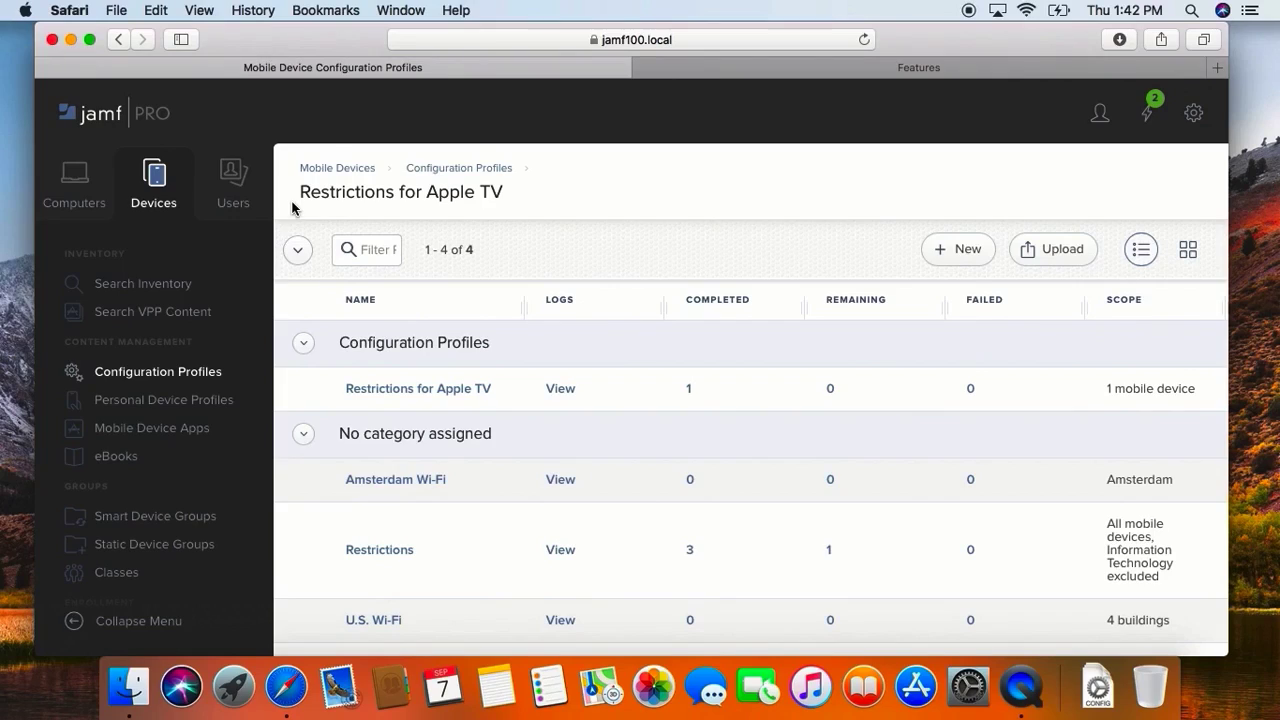
Step: Switch back to Jamf Pro and create a mobile device configuration profile named "Single App Mode - Apple TV" in the Configuration Profiles category
{"action": "left_click", "coordinate": [943, 248]}
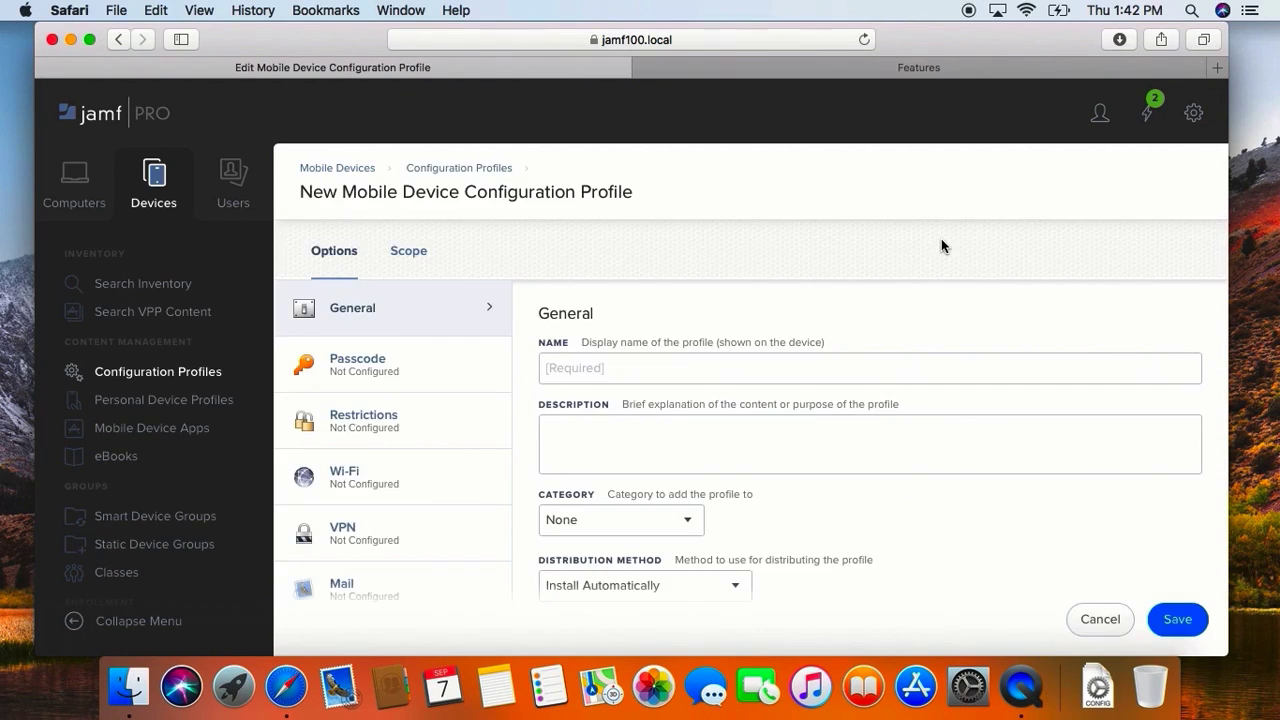
{"action": "left_click", "coordinate": [748, 367]}
{"action": "type", "text": "Single"}
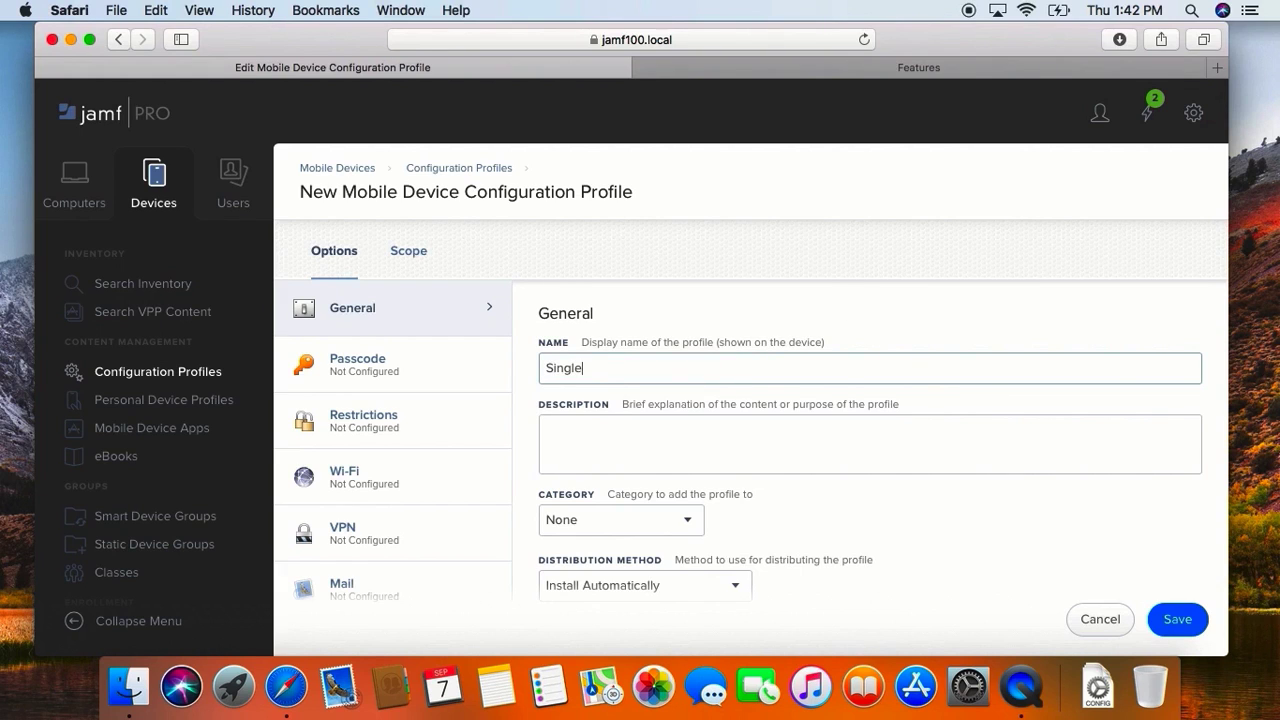
{"action": "type", "text": " App Mode - Apple TV"}
{"action": "left_click", "coordinate": [610, 520]}
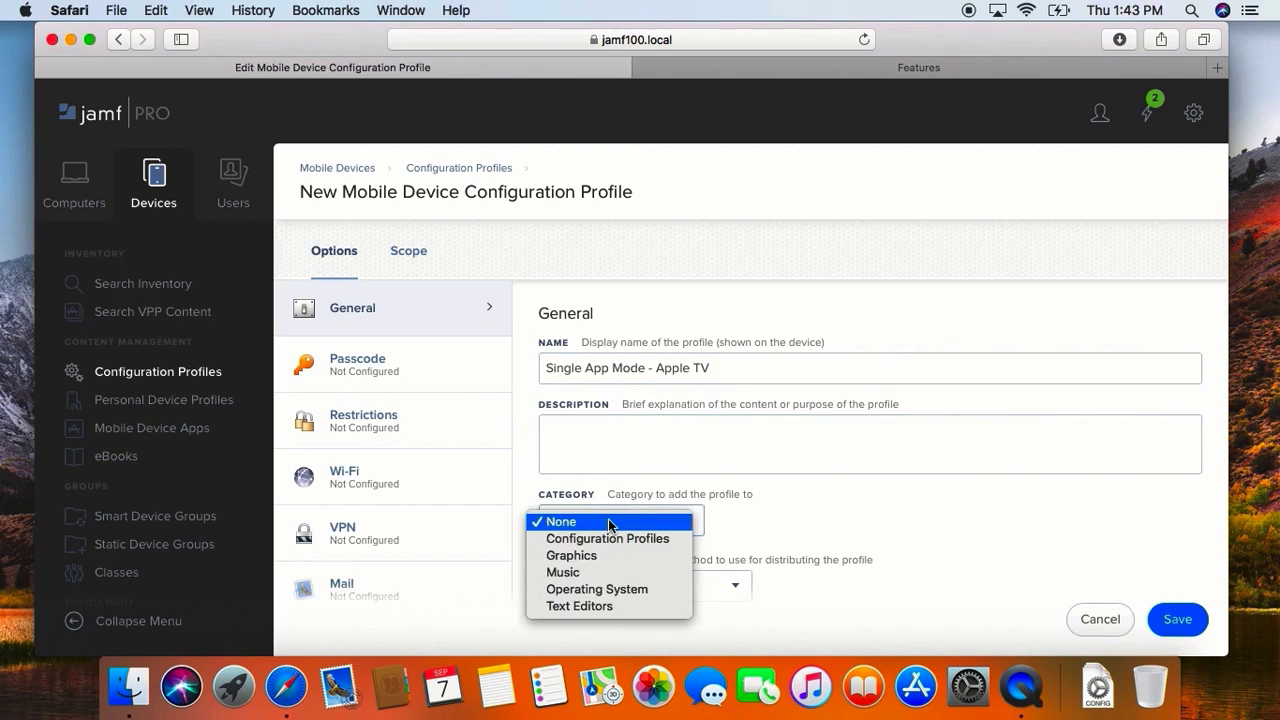
{"action": "left_click", "coordinate": [607, 537]}
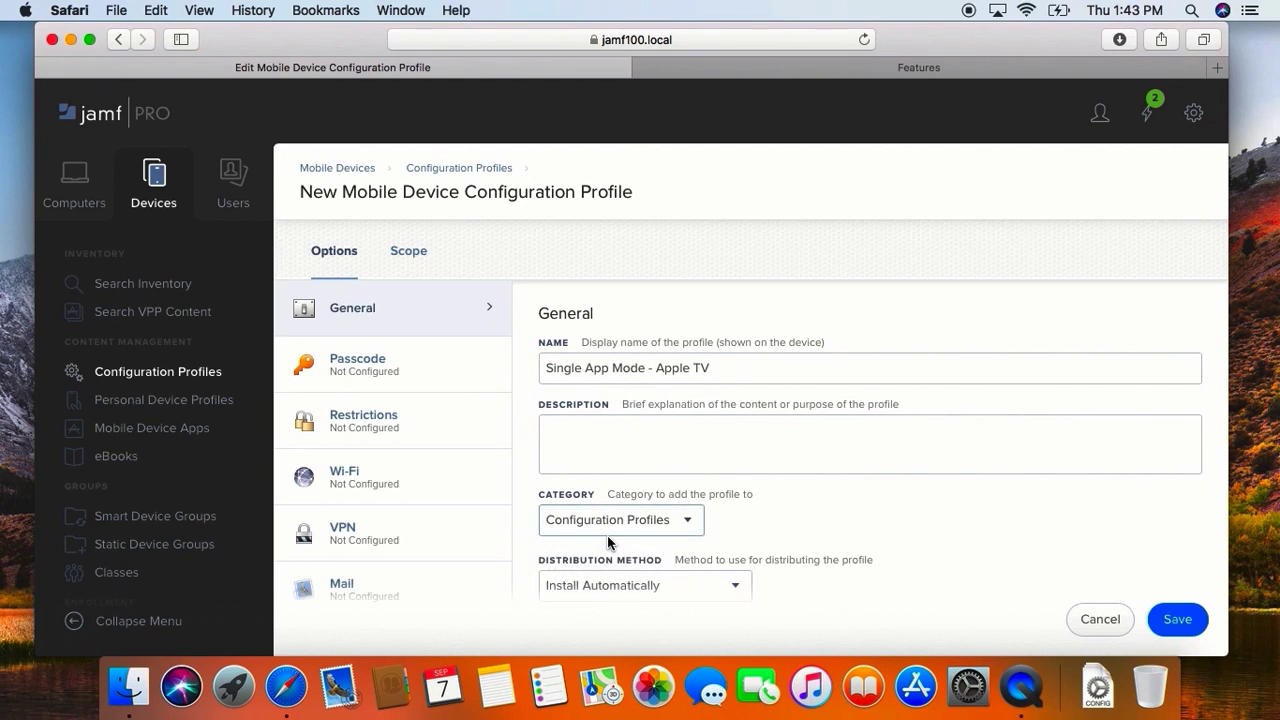
Step: Configure a Single App Mode payload for the profile with tvOS as the targeted operating system
{"action": "scroll", "coordinate": [410, 523], "scroll_direction": "down", "scroll_amount": 6}
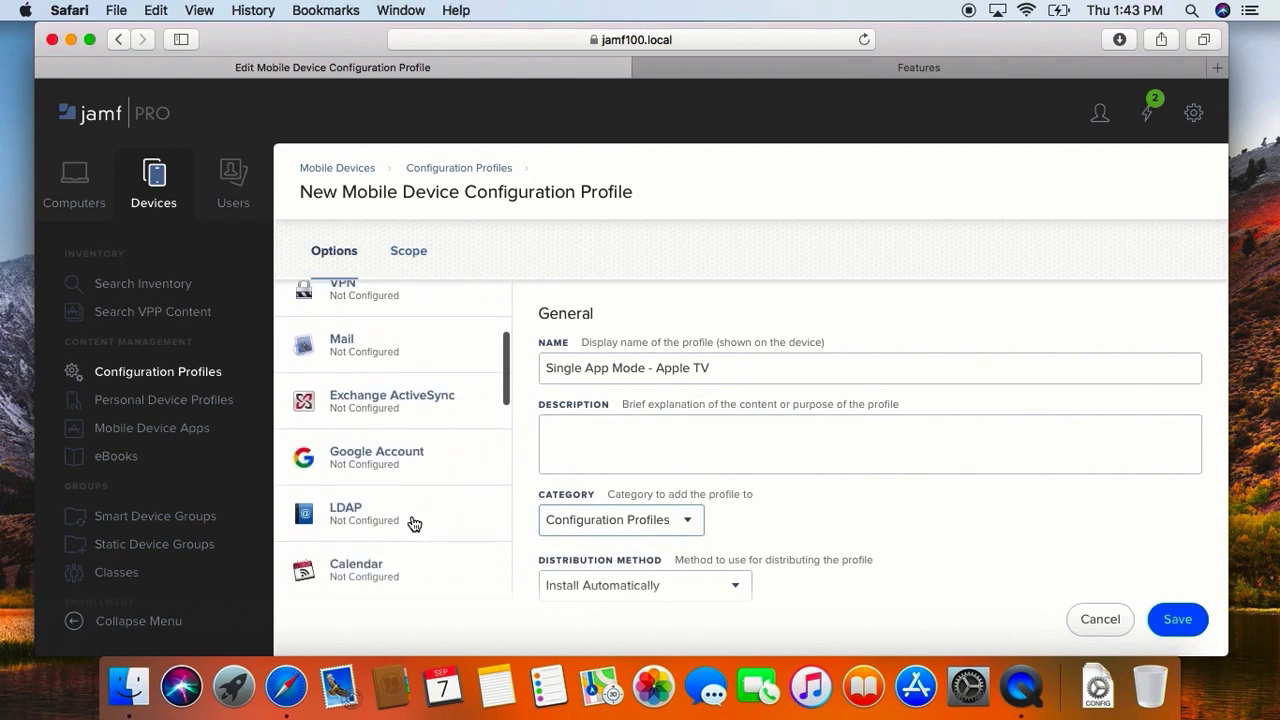
{"action": "scroll", "coordinate": [414, 525], "scroll_direction": "down", "scroll_amount": 6}
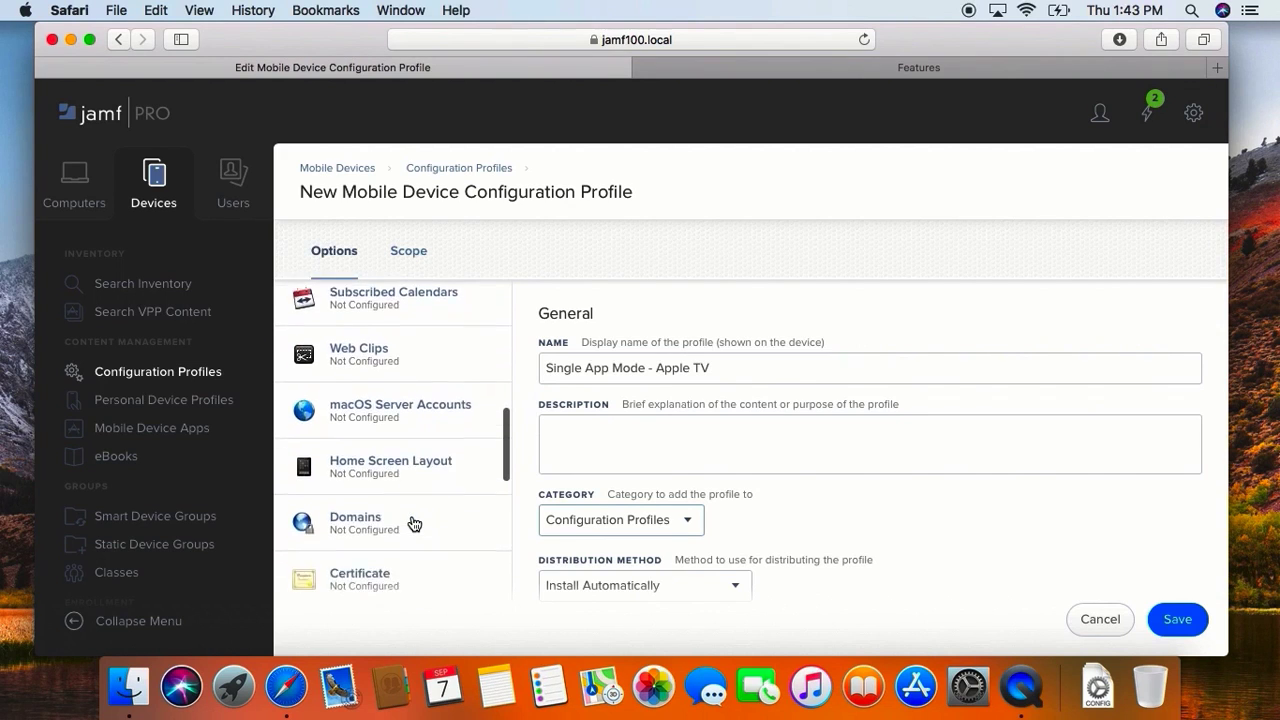
{"action": "scroll", "coordinate": [414, 525], "scroll_direction": "down", "scroll_amount": 4}
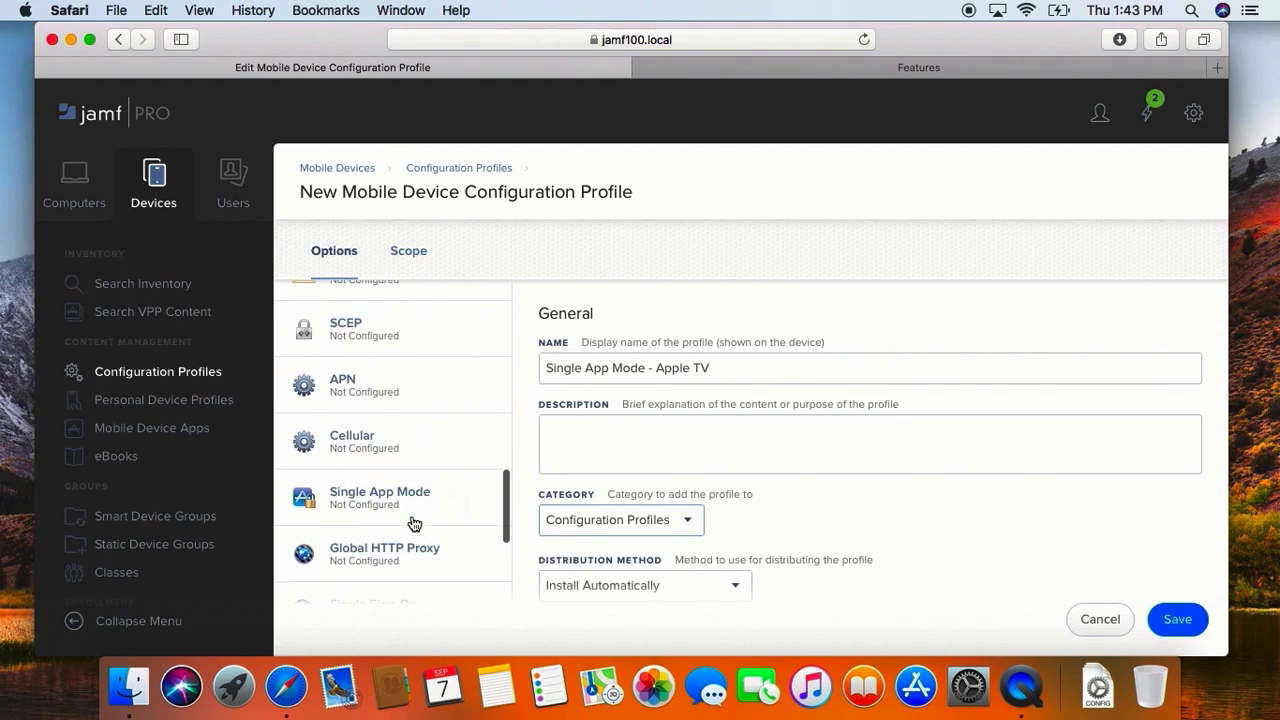
{"action": "left_click", "coordinate": [410, 510]}
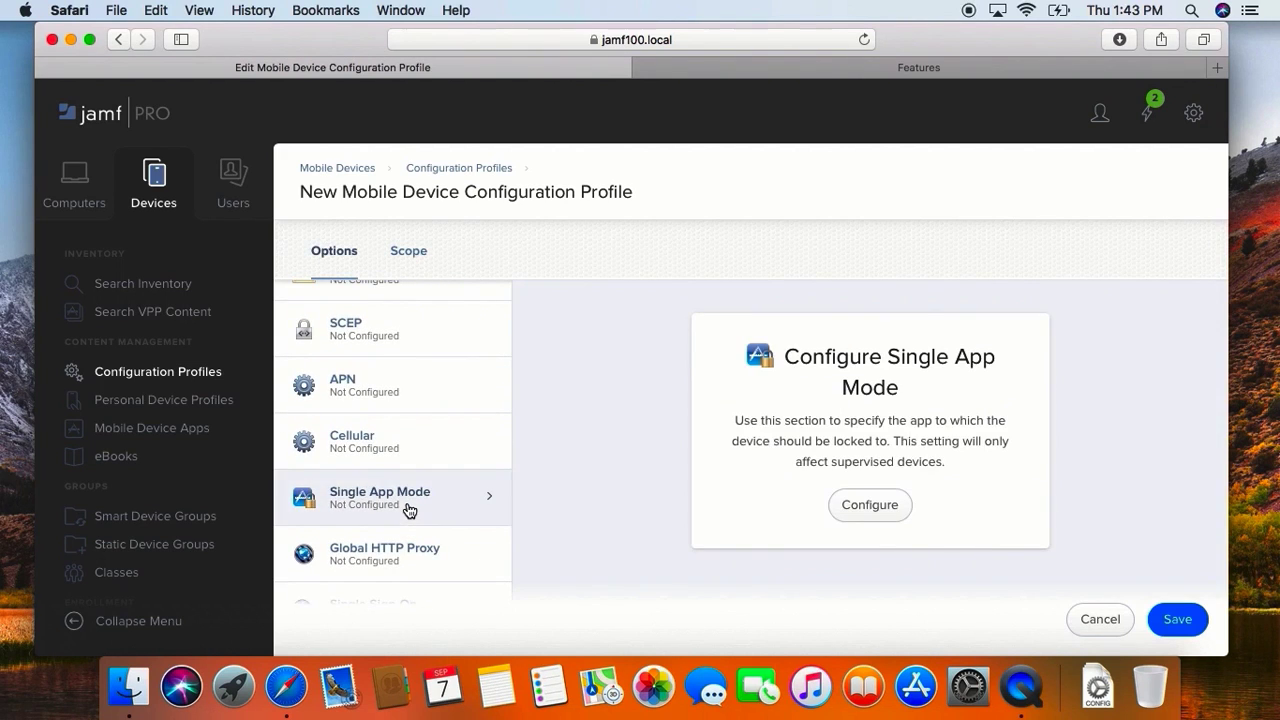
{"action": "left_click", "coordinate": [866, 511]}
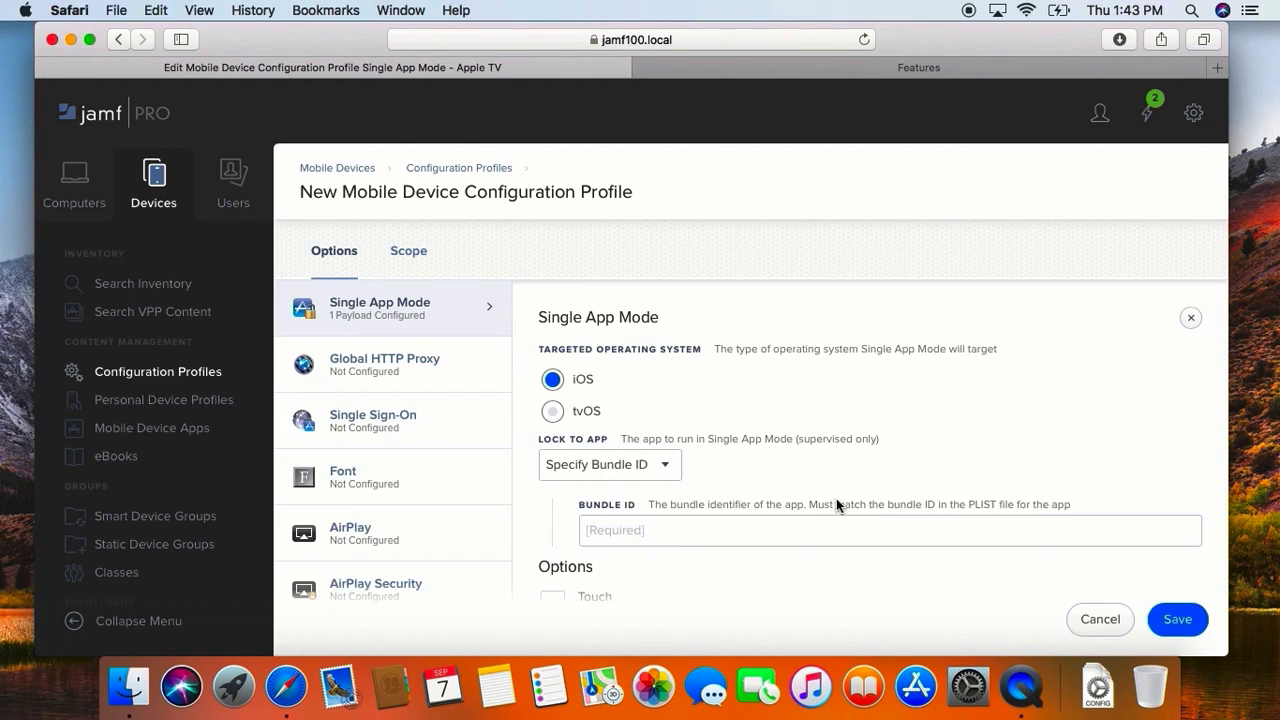
{"action": "left_click", "coordinate": [551, 418]}
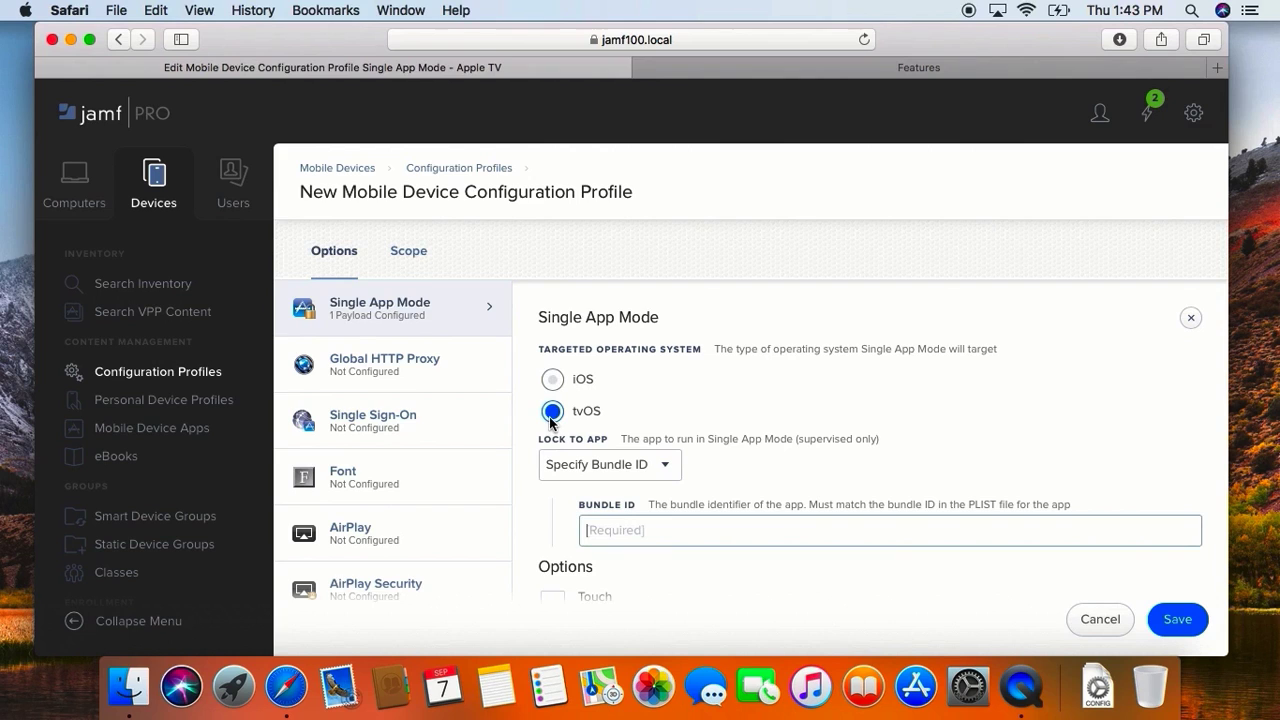
Step: Choose Movies as the app to lock the device to in Single App Mode
{"action": "left_click", "coordinate": [622, 464]}
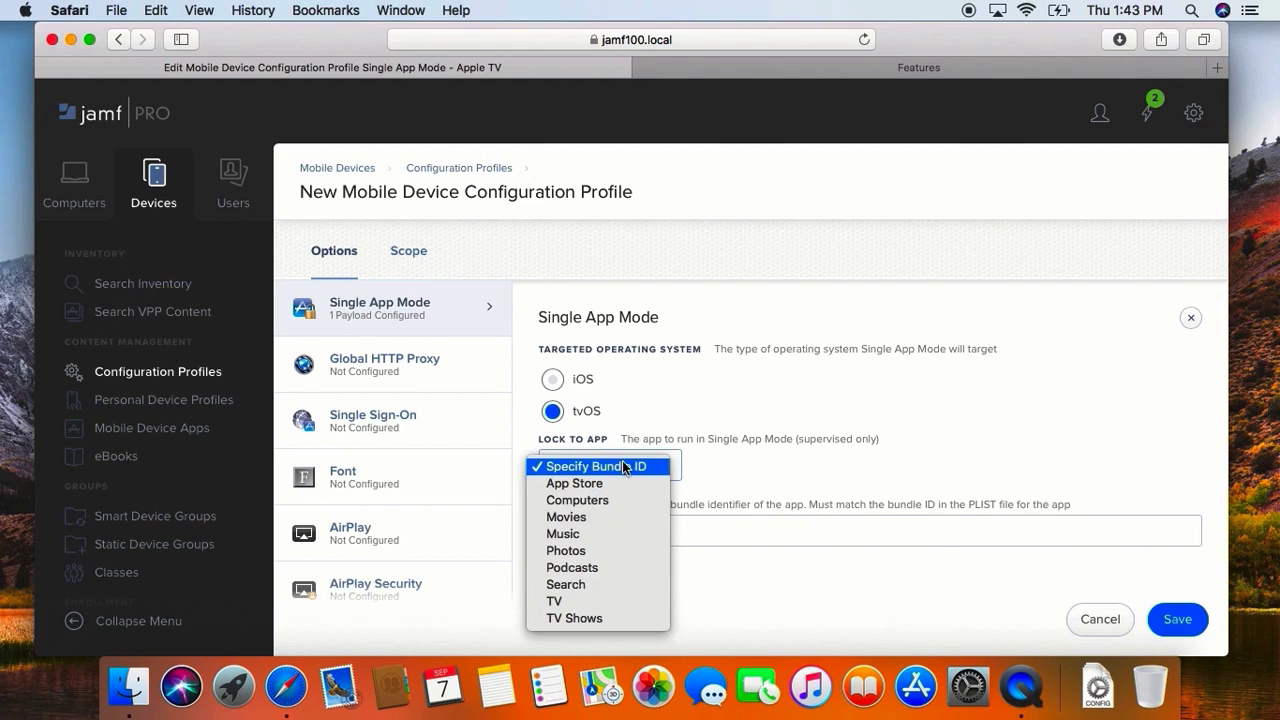
{"action": "left_click", "coordinate": [622, 466]}
{"action": "left_click", "coordinate": [620, 528]}
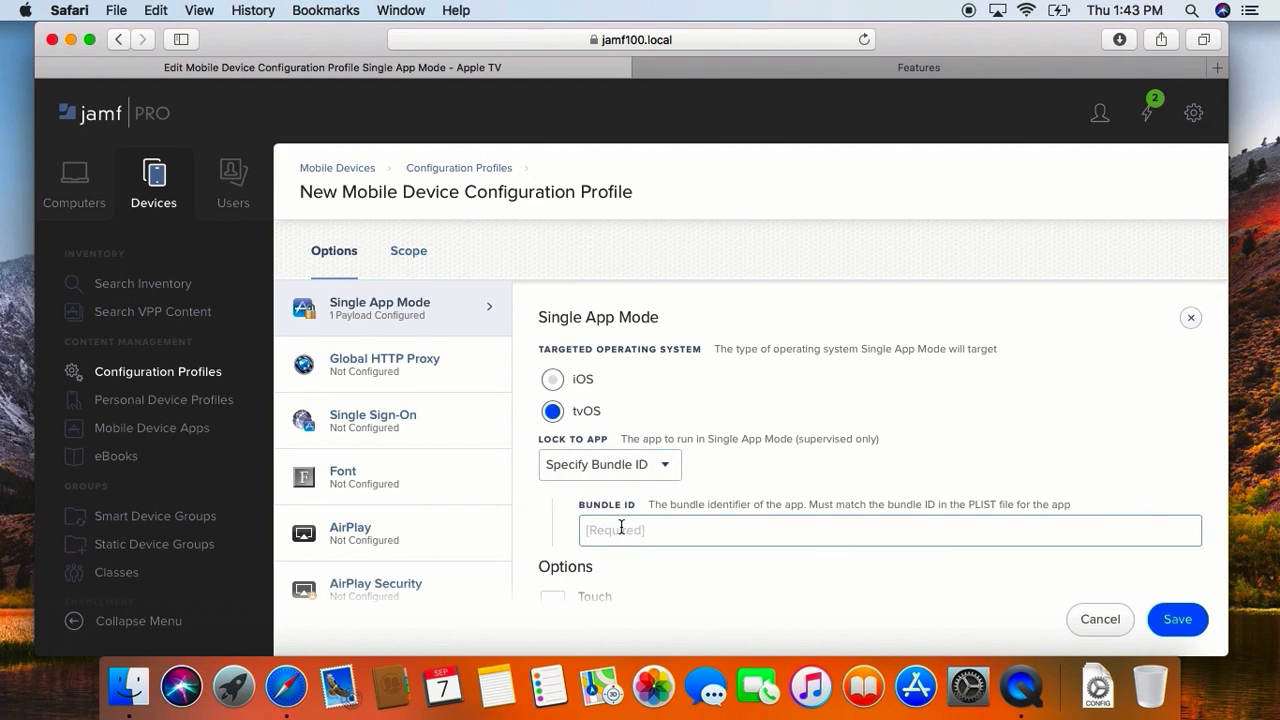
{"action": "left_click", "coordinate": [612, 435]}
{"action": "left_click", "coordinate": [603, 466]}
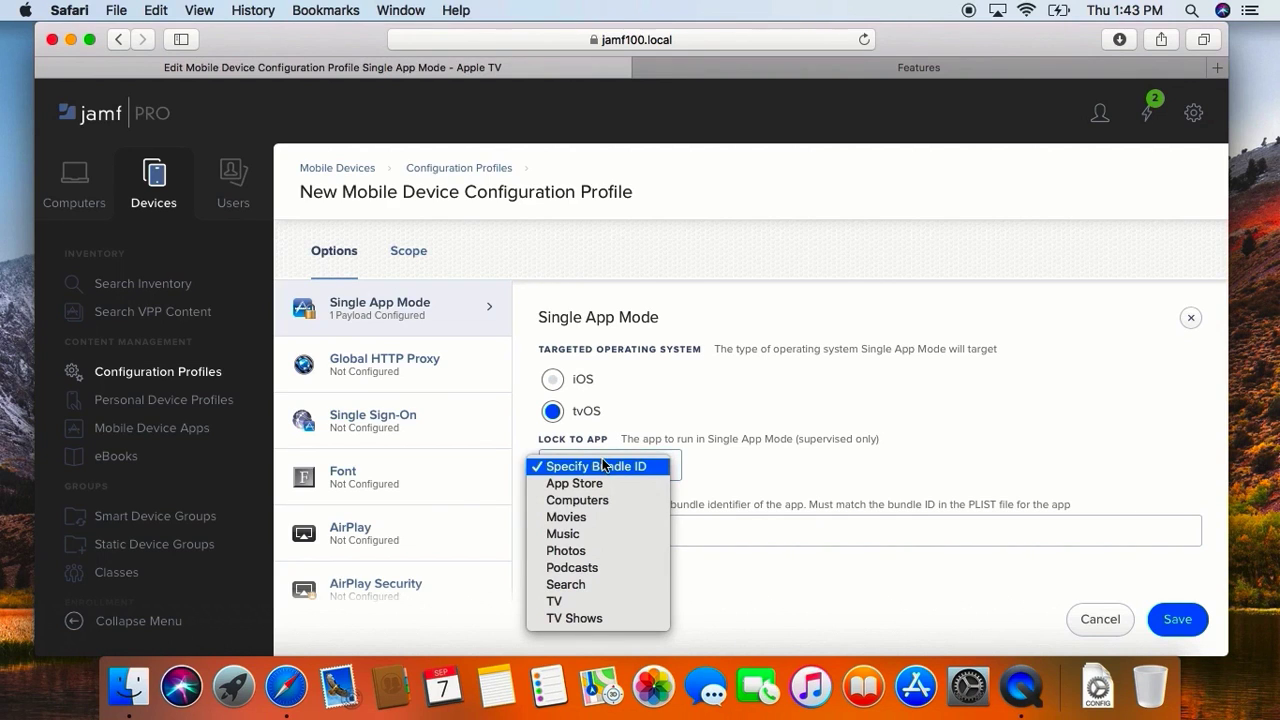
{"action": "left_click", "coordinate": [600, 518]}
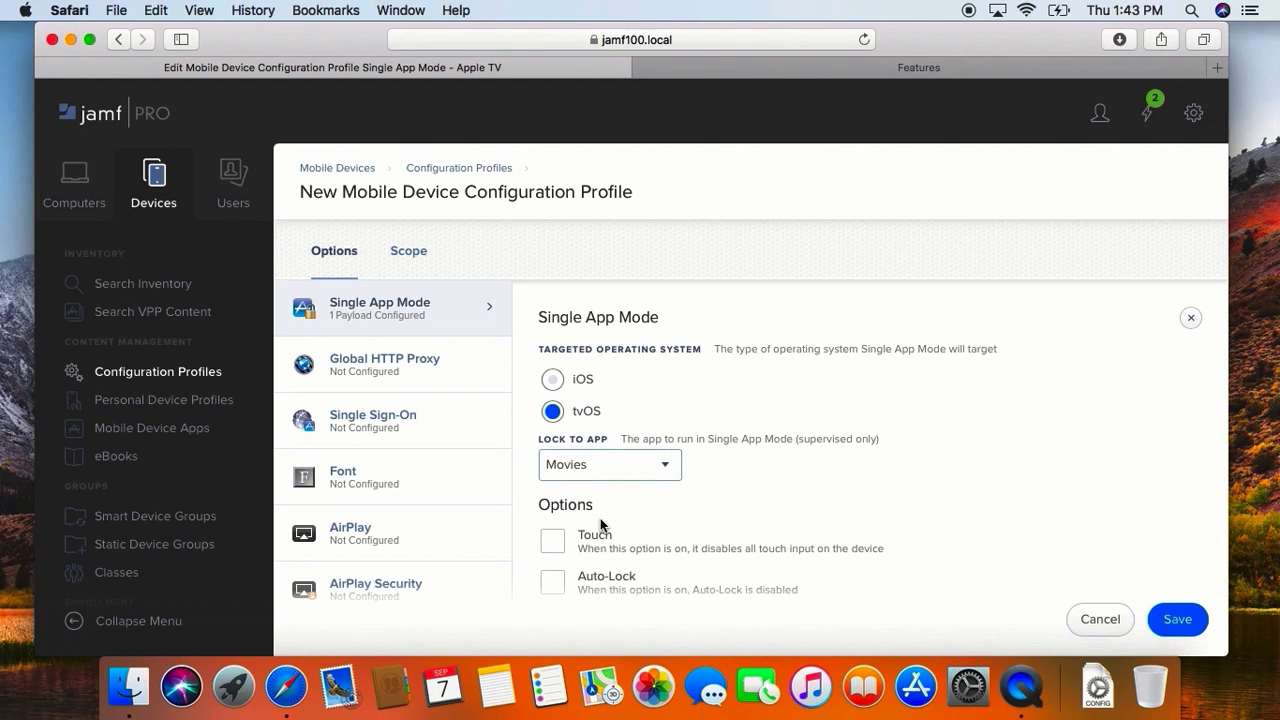
Step: Enable the option that disables Zoom and allow the user to change the Zoom setting when in Single App Mode
{"action": "scroll", "coordinate": [600, 518], "scroll_direction": "down", "scroll_amount": 3}
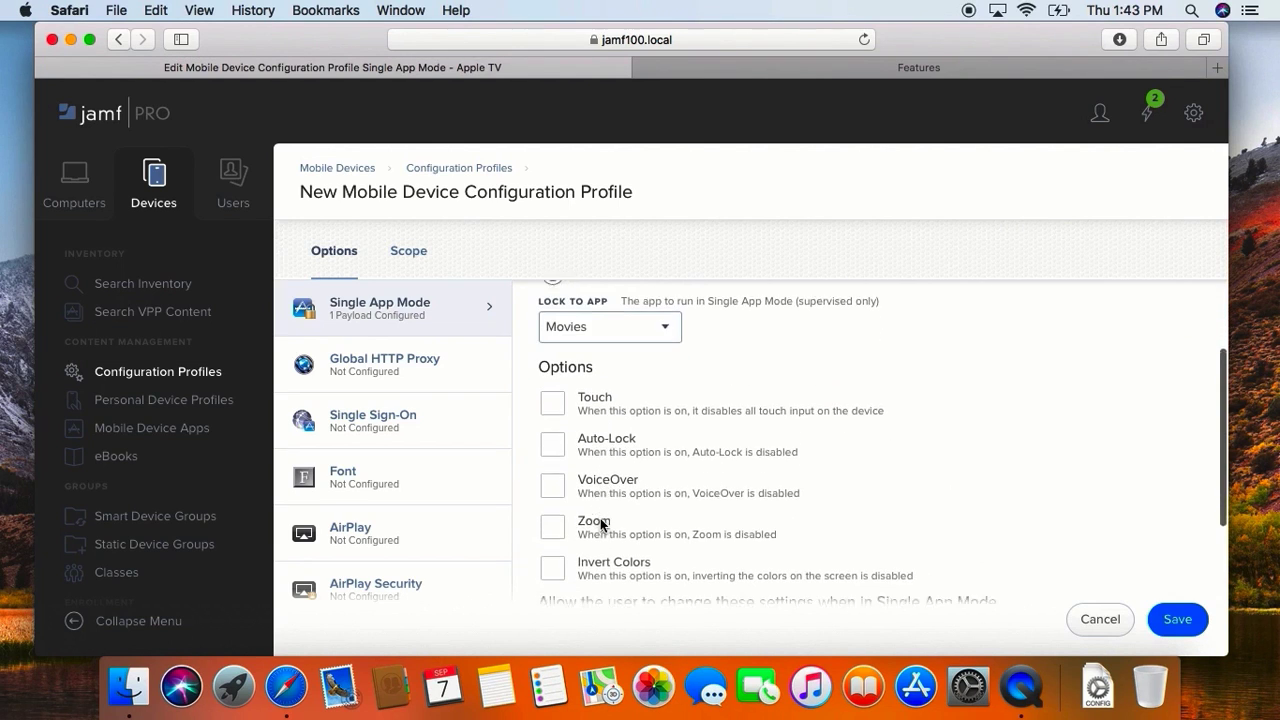
{"action": "left_click", "coordinate": [581, 476]}
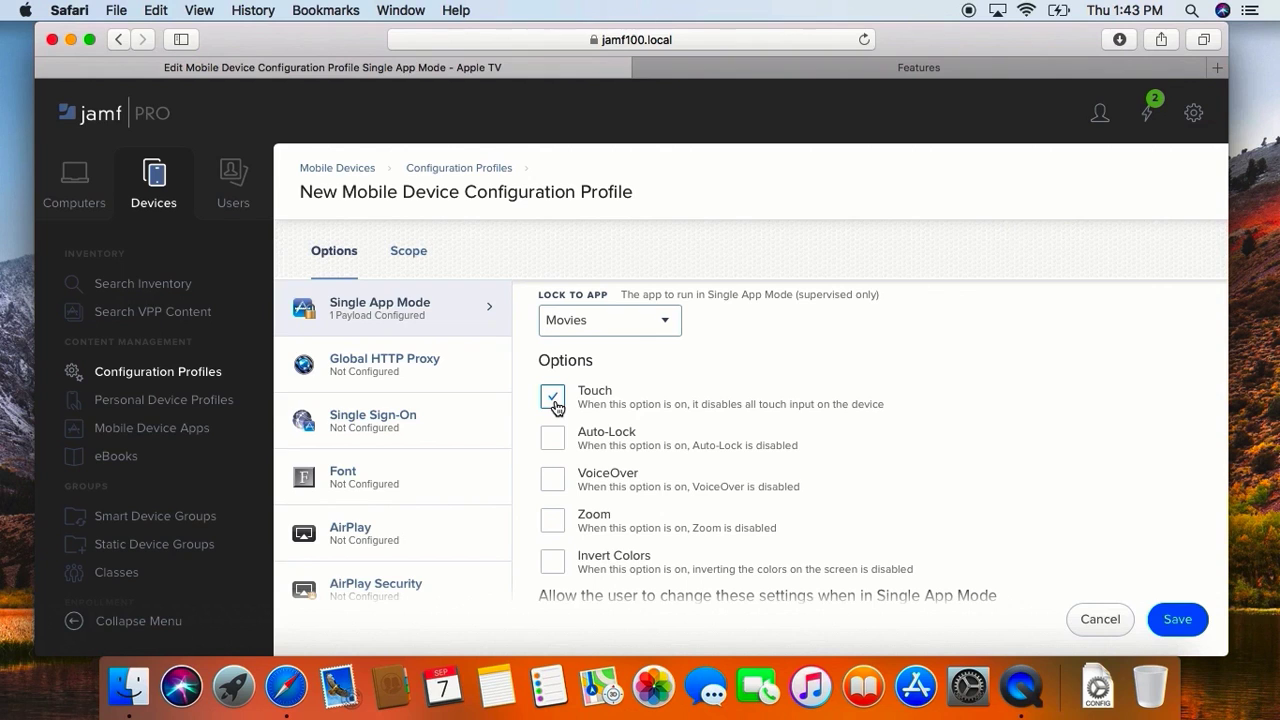
{"action": "left_click", "coordinate": [553, 519]}
{"action": "scroll", "coordinate": [563, 520], "scroll_direction": "down", "scroll_amount": 3}
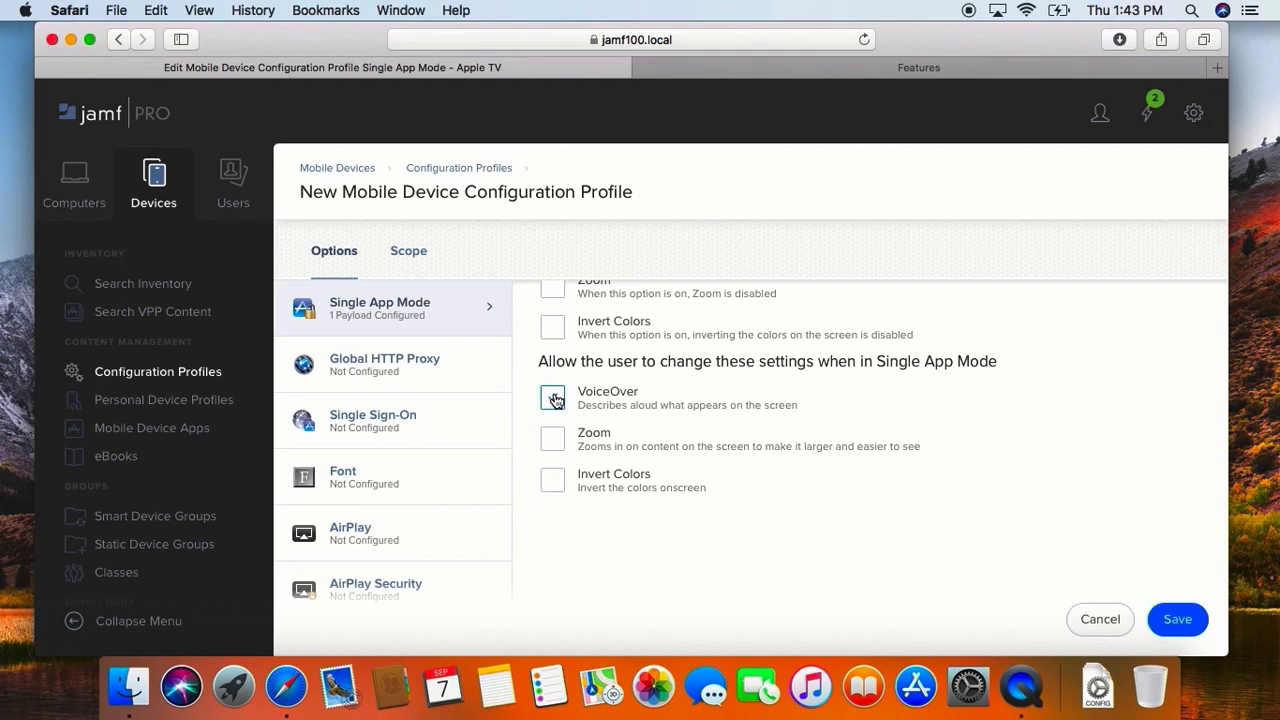
{"action": "scroll", "coordinate": [555, 400], "scroll_direction": "up", "scroll_amount": 2}
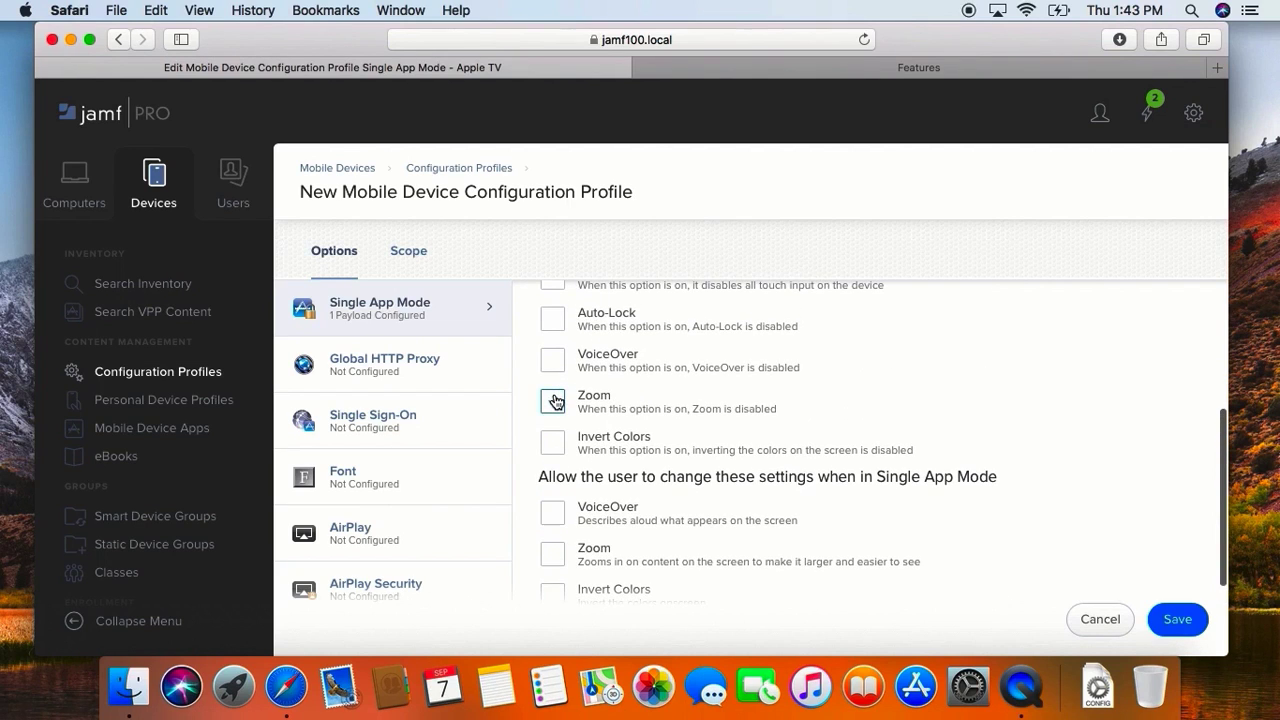
{"action": "left_click", "coordinate": [553, 555]}
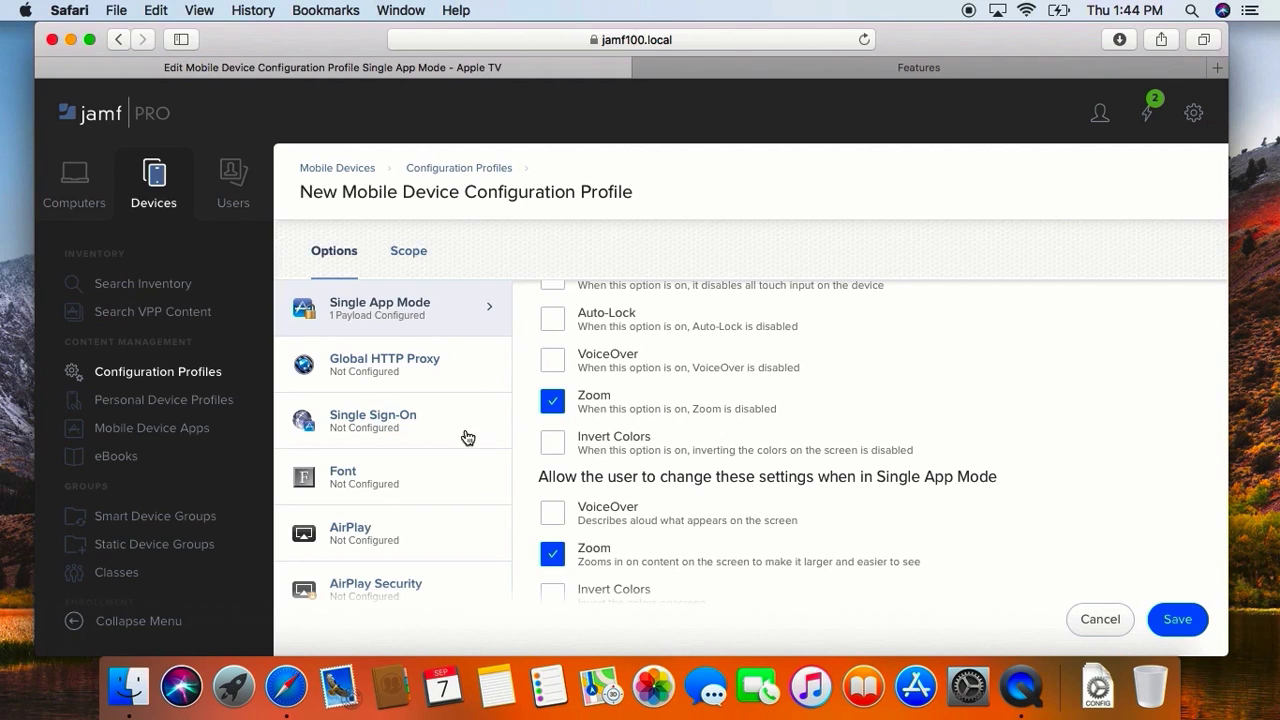
Step: Scope the Single App Mode profile to the mobile device named Apple TV, save it, and return to the profile list
{"action": "left_click", "coordinate": [423, 264]}
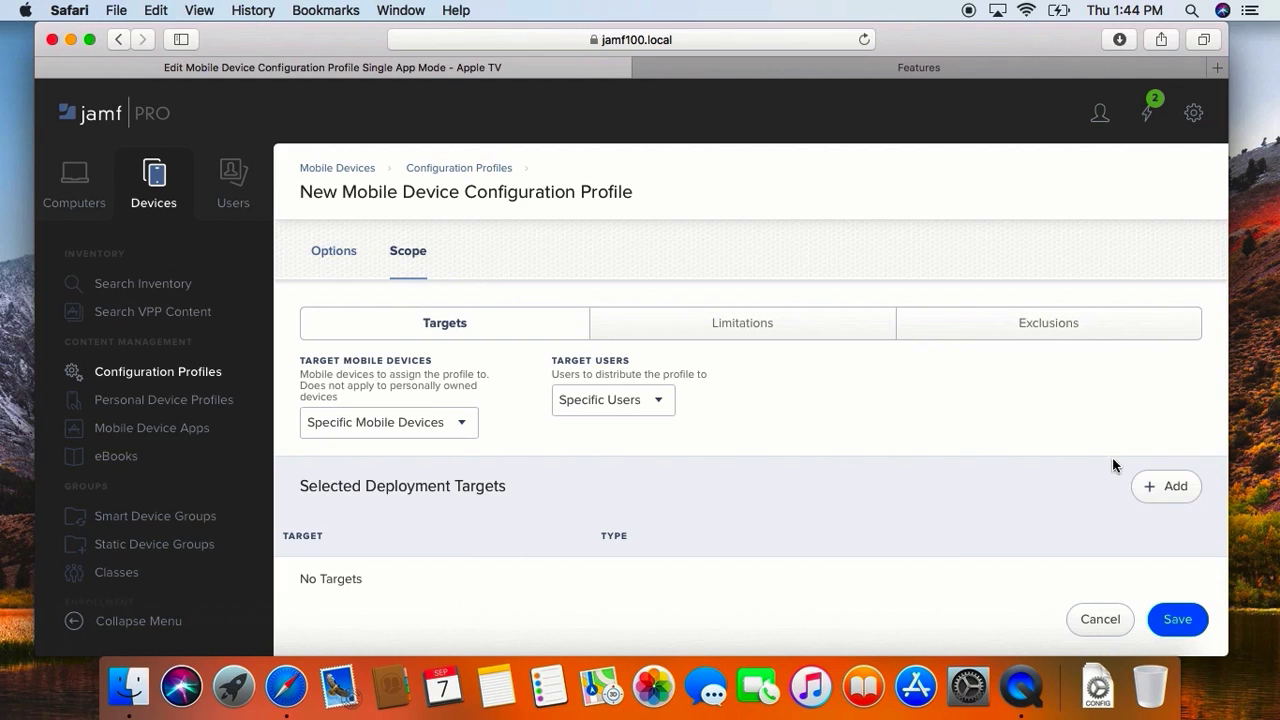
{"action": "left_click", "coordinate": [1166, 487]}
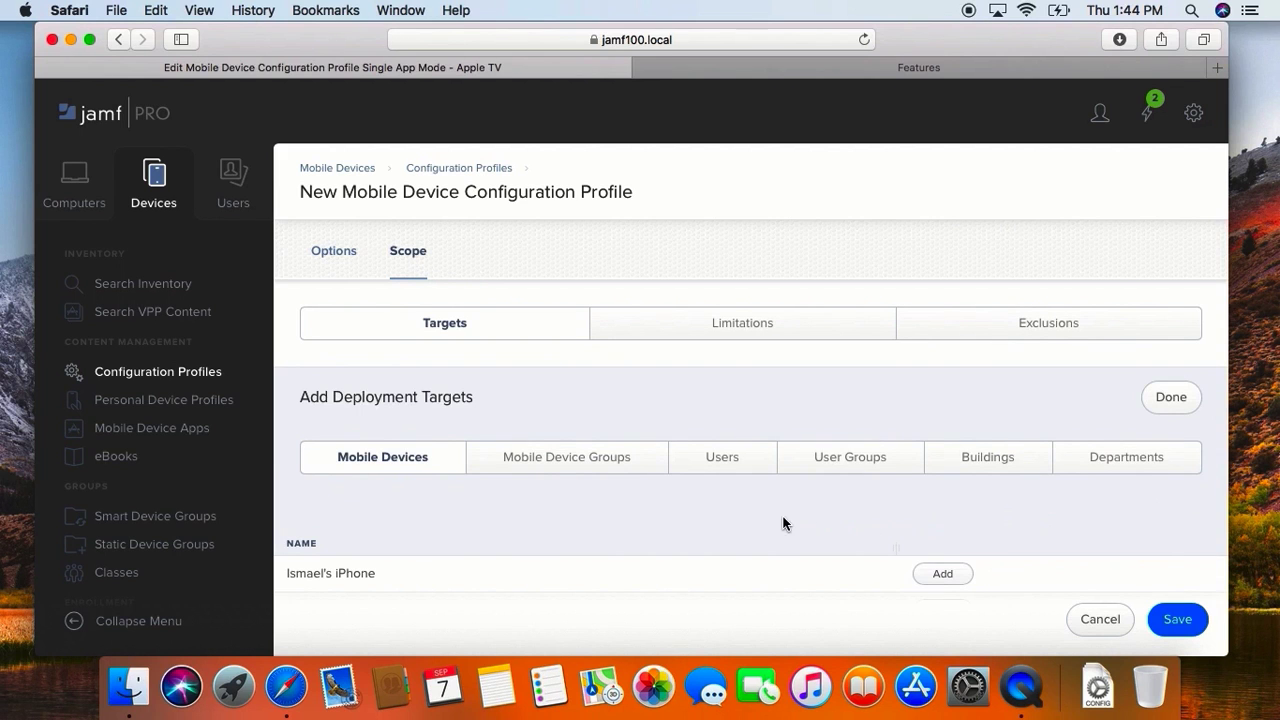
{"action": "scroll", "coordinate": [783, 523], "scroll_direction": "down", "scroll_amount": 20}
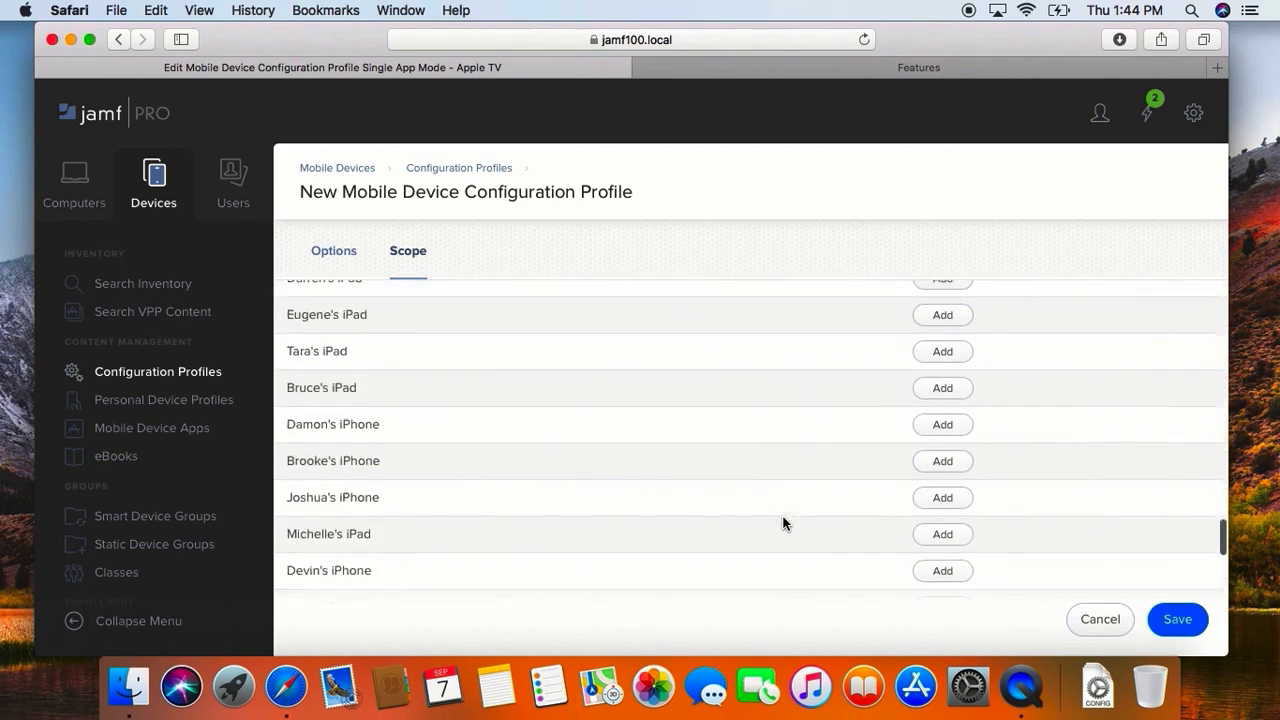
{"action": "scroll", "coordinate": [783, 523], "scroll_direction": "down", "scroll_amount": 15}
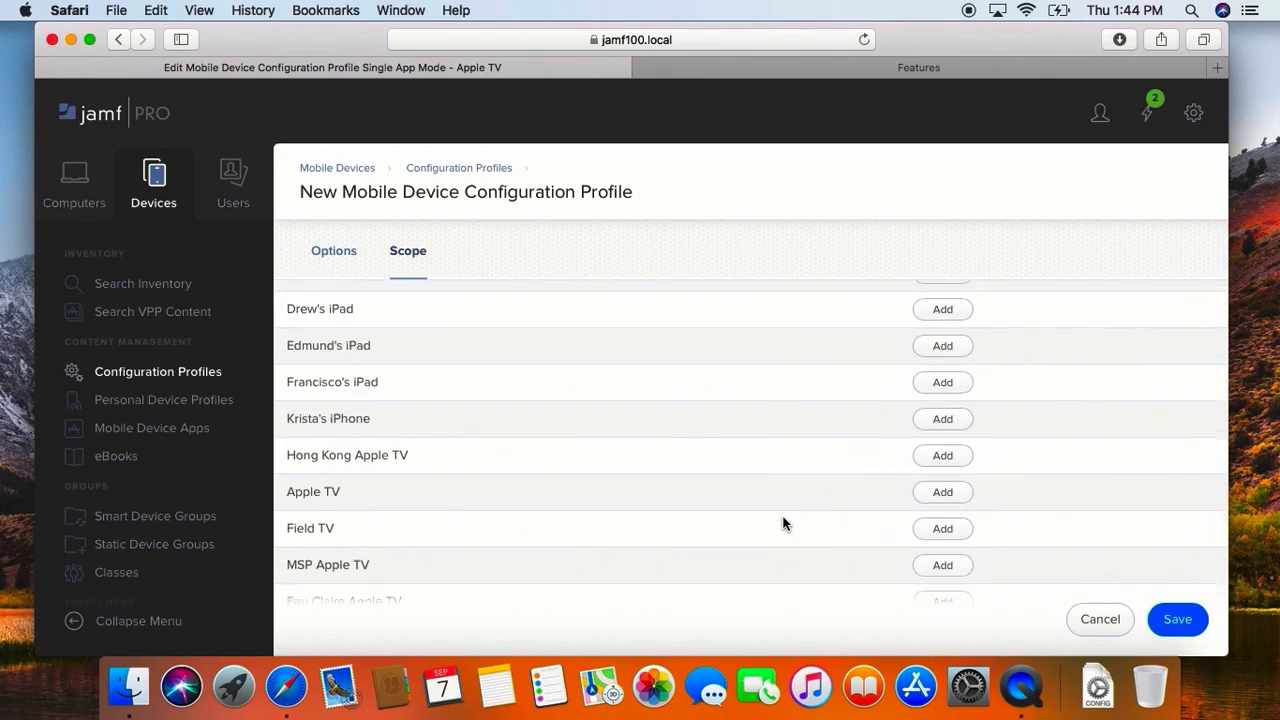
{"action": "scroll", "coordinate": [783, 523], "scroll_direction": "down", "scroll_amount": 1}
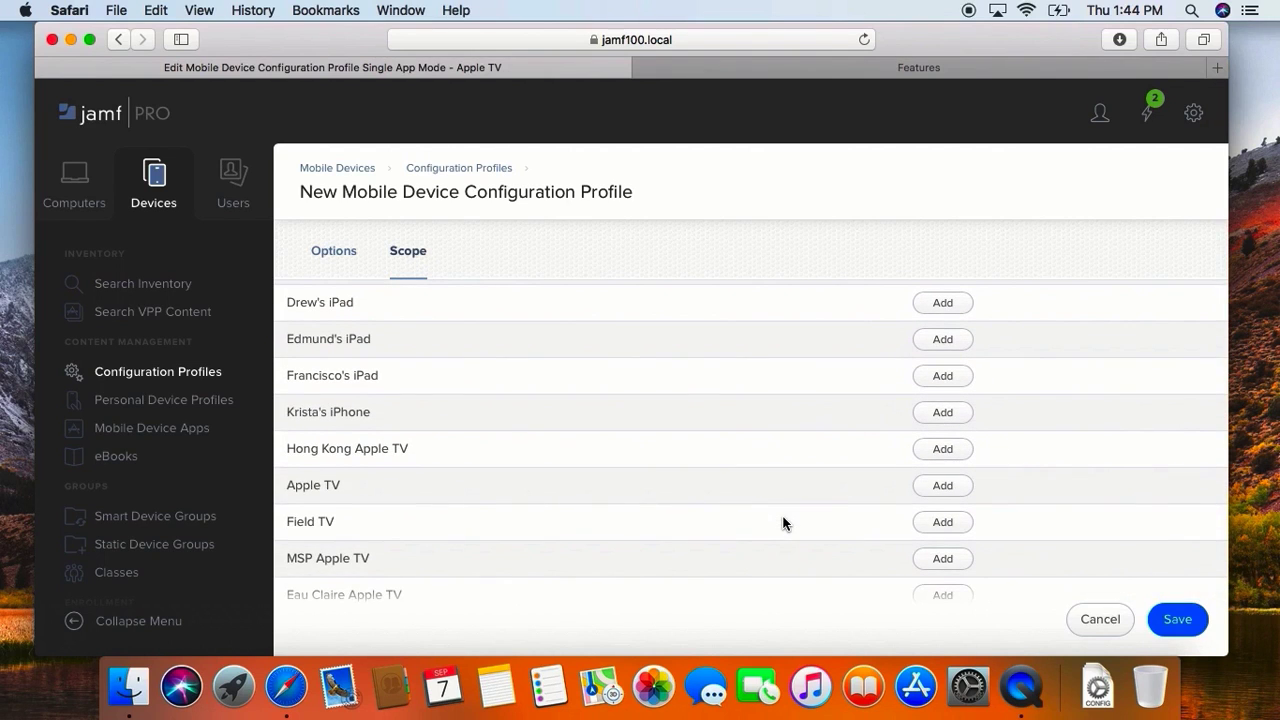
{"action": "left_click", "coordinate": [962, 486]}
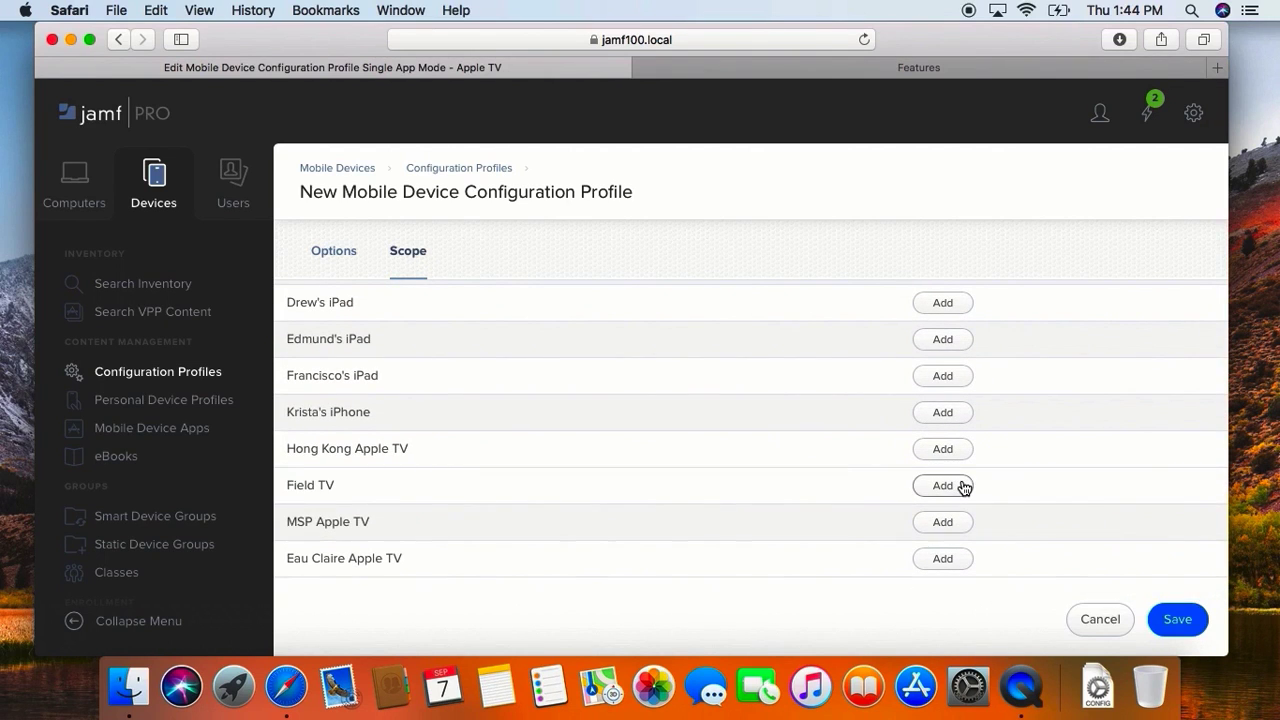
{"action": "left_click", "coordinate": [1172, 618]}
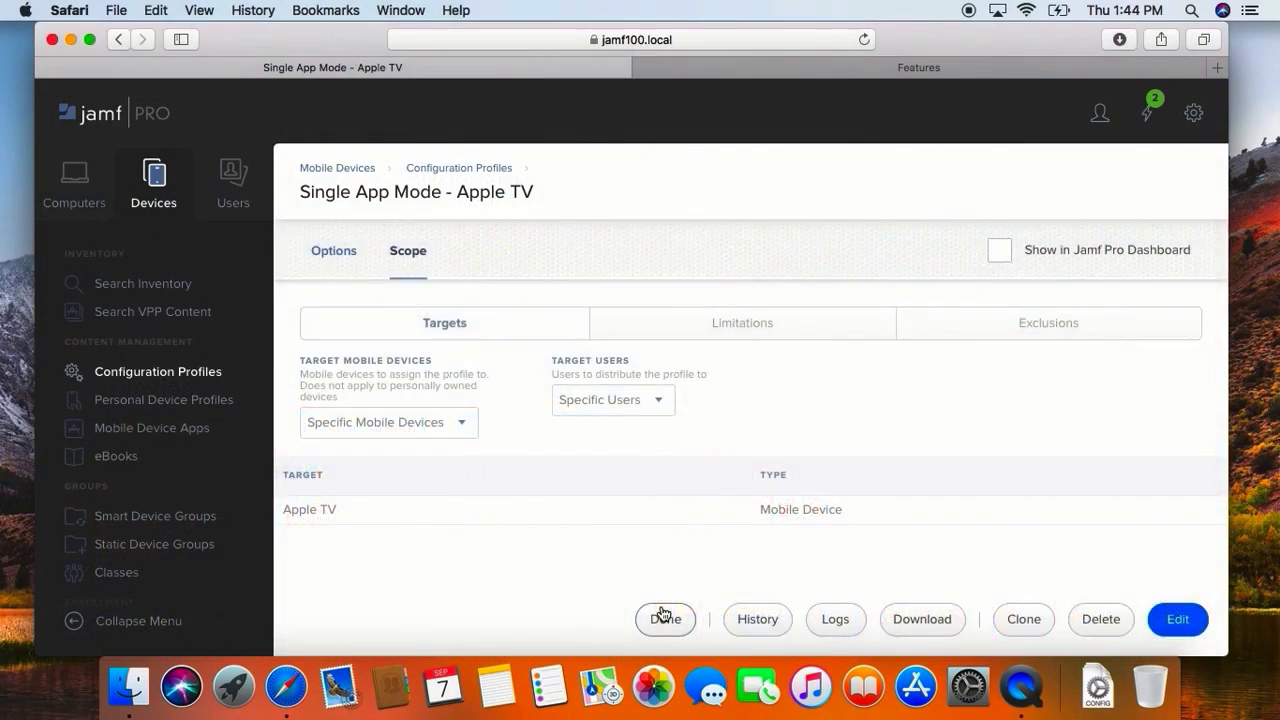
{"action": "left_click", "coordinate": [661, 613]}
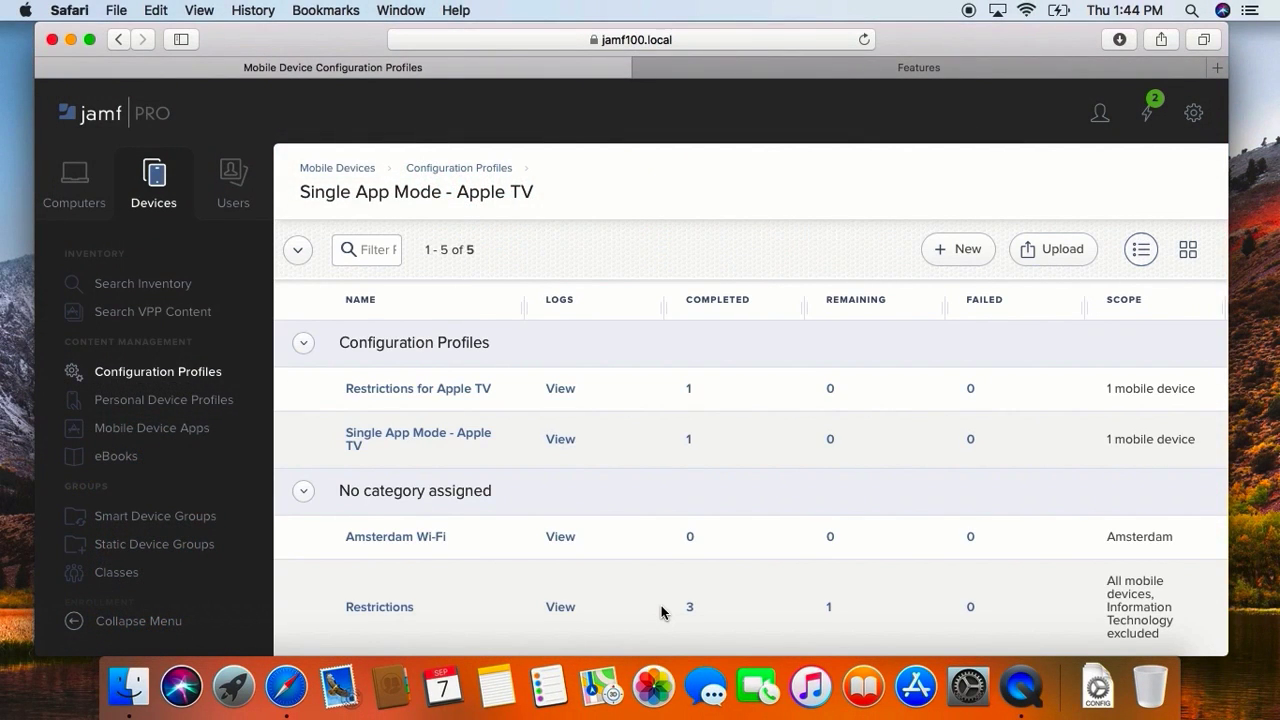
Step: Create a mobile device configuration profile named "Home Screen Layout - Apple TV" in the Configuration Profiles category
{"action": "left_click", "coordinate": [961, 262]}
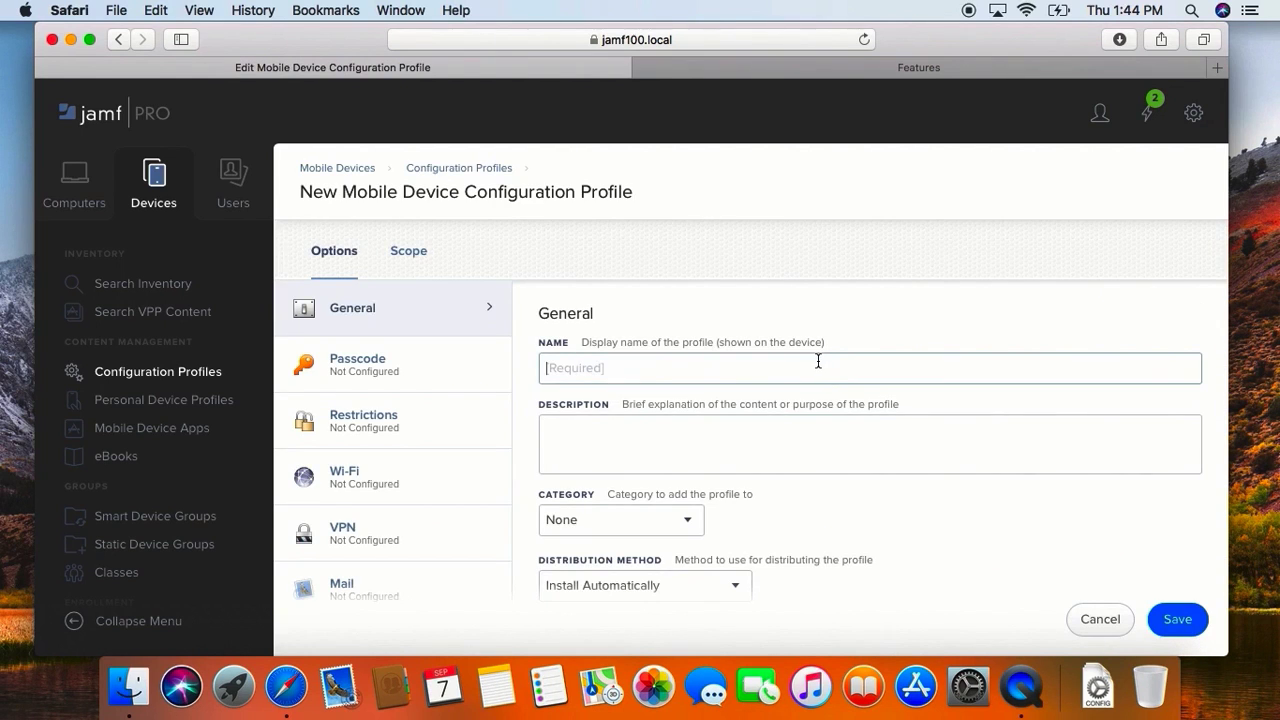
{"action": "type", "text": "Home Screen Layout"}
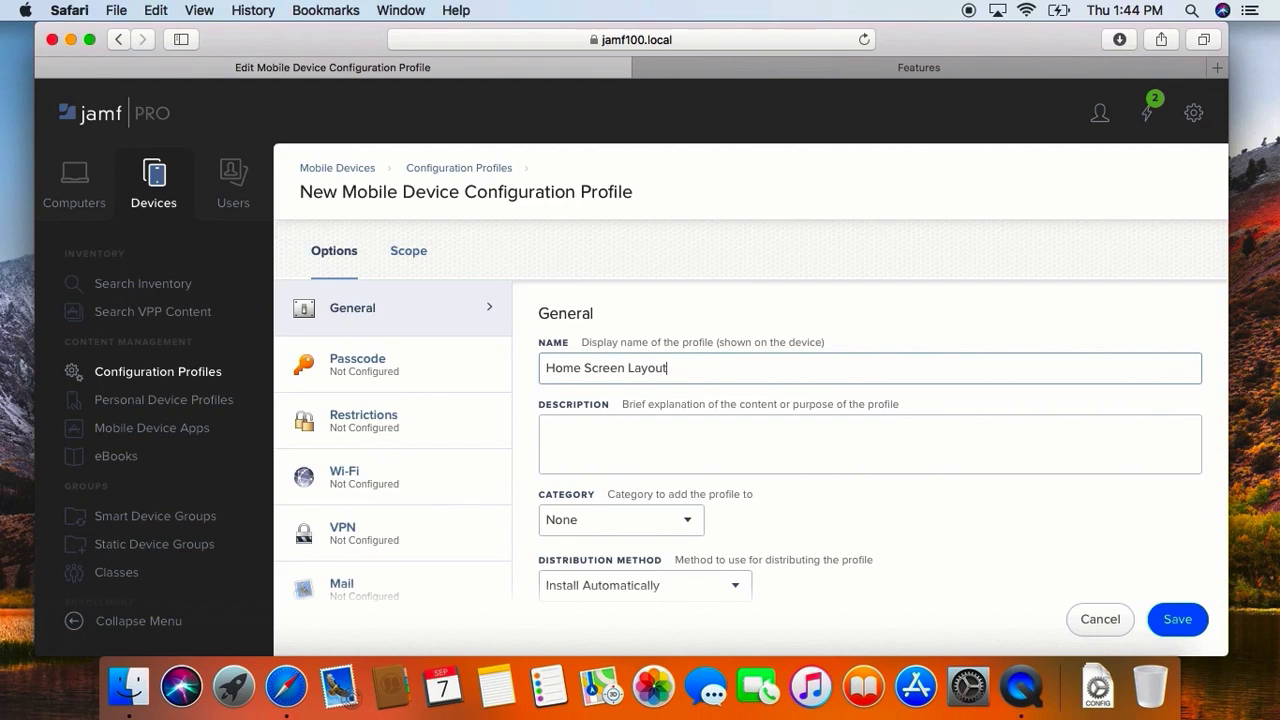
{"action": "type", "text": " - Apple TV"}
{"action": "left_click", "coordinate": [673, 521]}
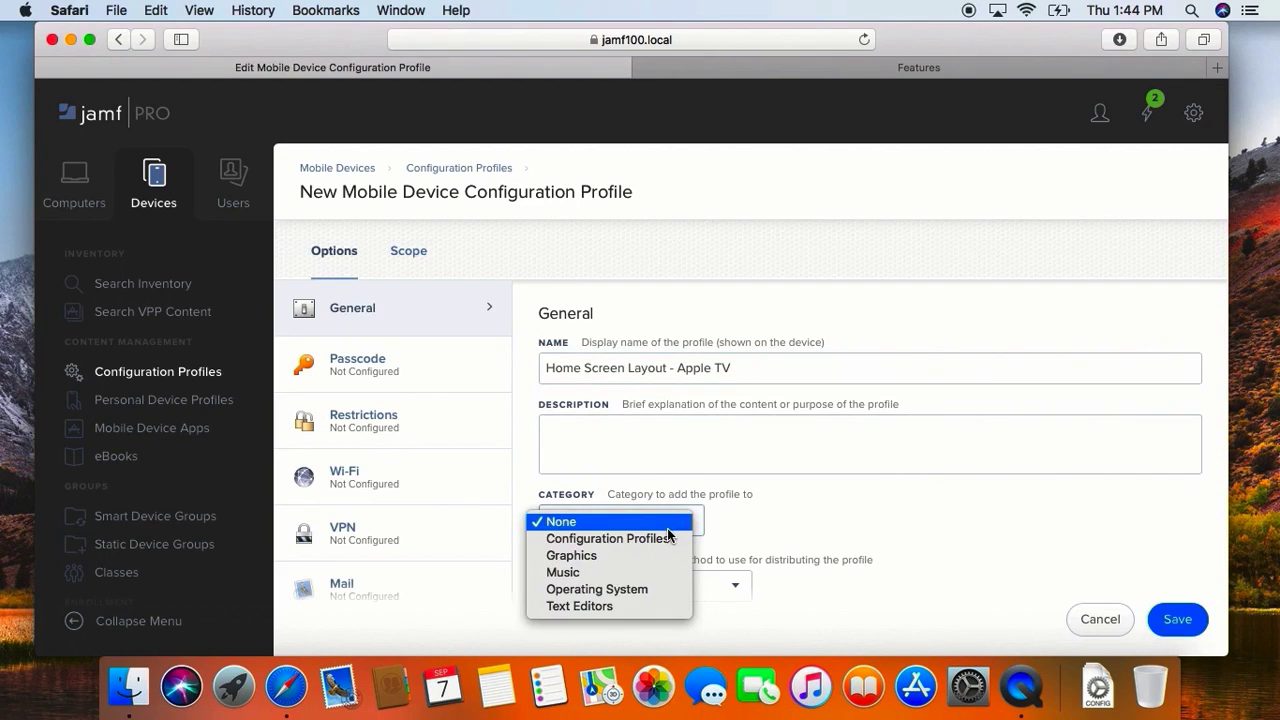
{"action": "left_click", "coordinate": [668, 538]}
Step: Configure a Home Screen Layout payload for the profile with tvOS as the targeted operating system
{"action": "scroll", "coordinate": [395, 523], "scroll_direction": "down", "scroll_amount": 1}
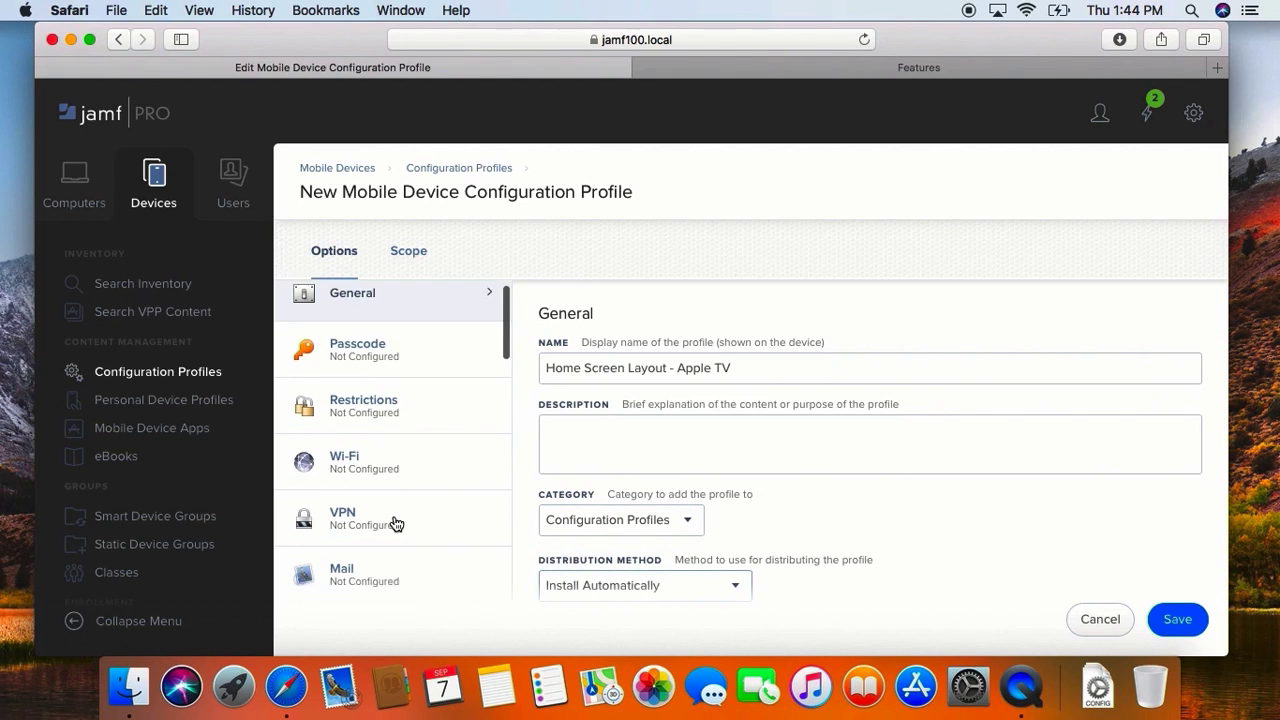
{"action": "scroll", "coordinate": [395, 523], "scroll_direction": "down", "scroll_amount": 12}
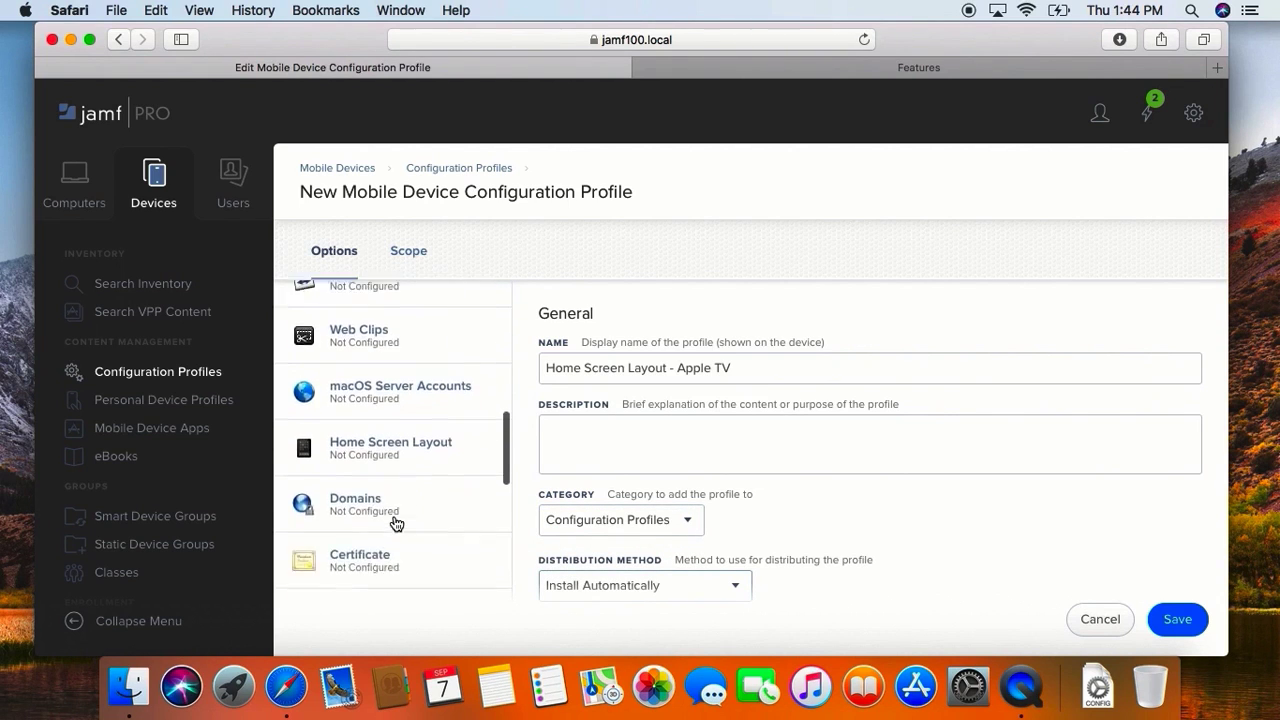
{"action": "scroll", "coordinate": [396, 523], "scroll_direction": "down", "scroll_amount": 3}
{"action": "left_click", "coordinate": [397, 360]}
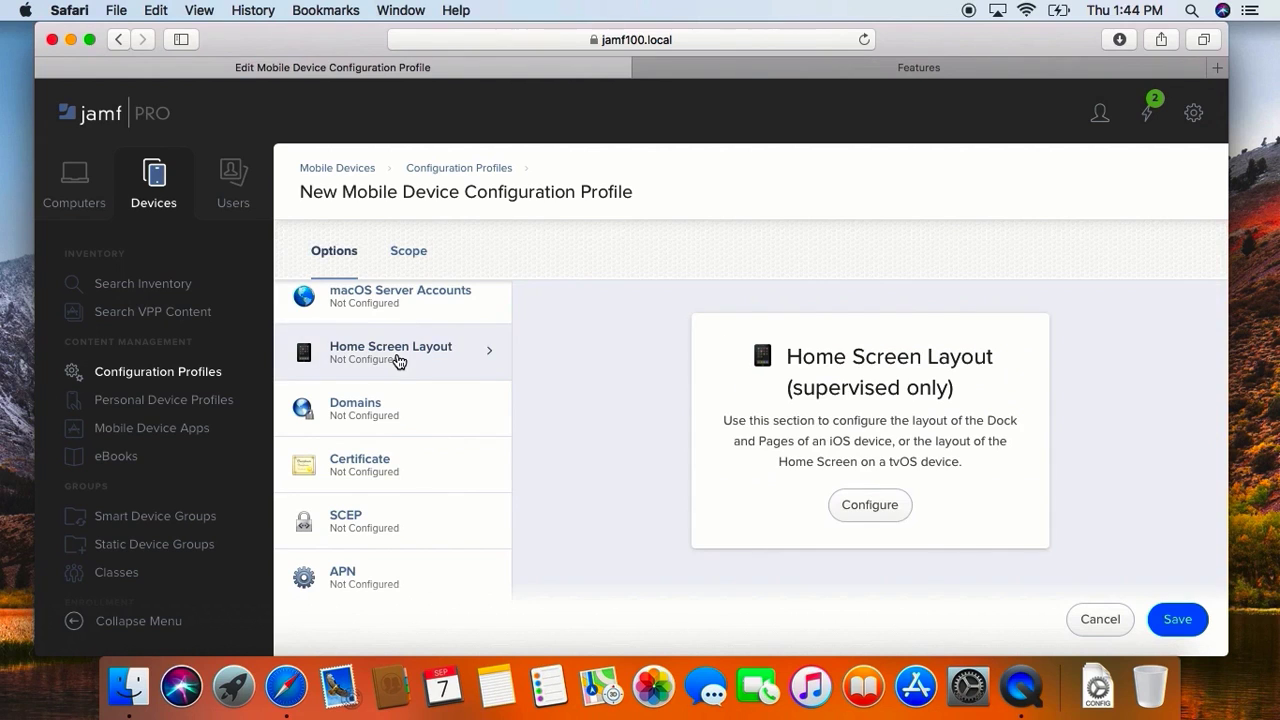
{"action": "left_click", "coordinate": [860, 508]}
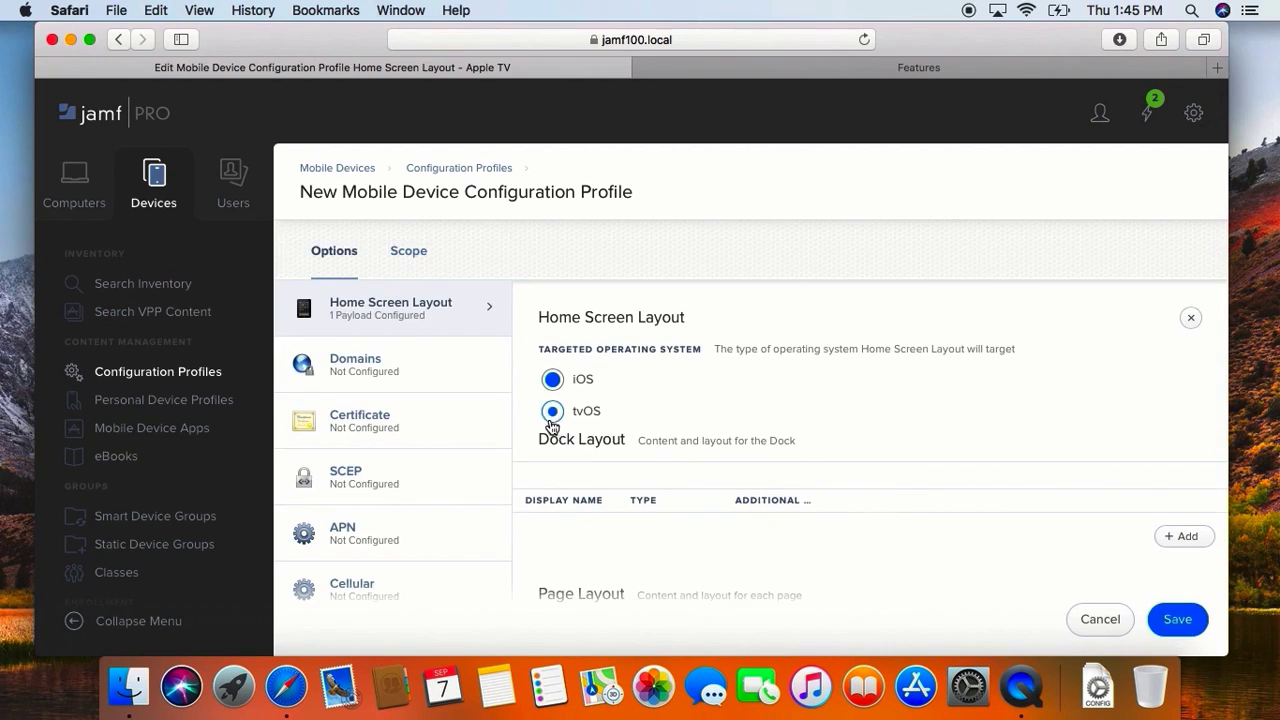
{"action": "left_click", "coordinate": [550, 420]}
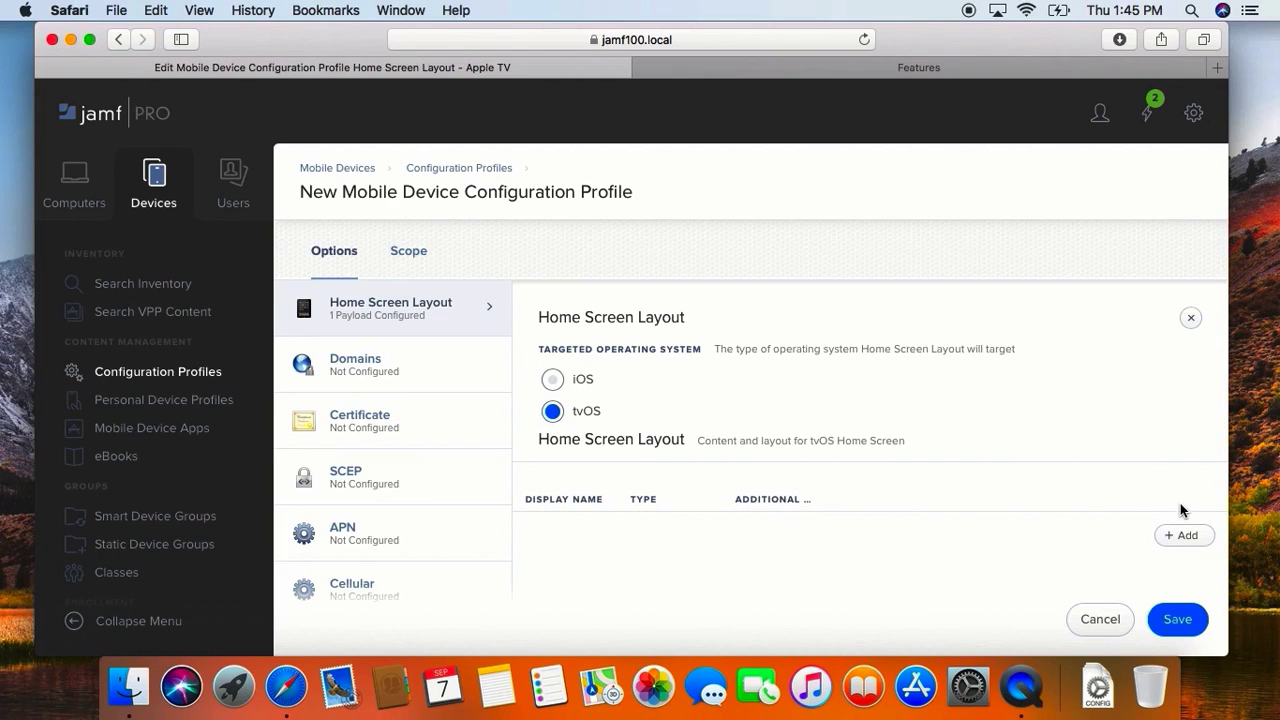
Step: Add the Podcasts application (com.apple.podcasts) to the tvOS Home Screen layout
{"action": "left_click", "coordinate": [1179, 536]}
{"action": "type", "text": "podcast"}
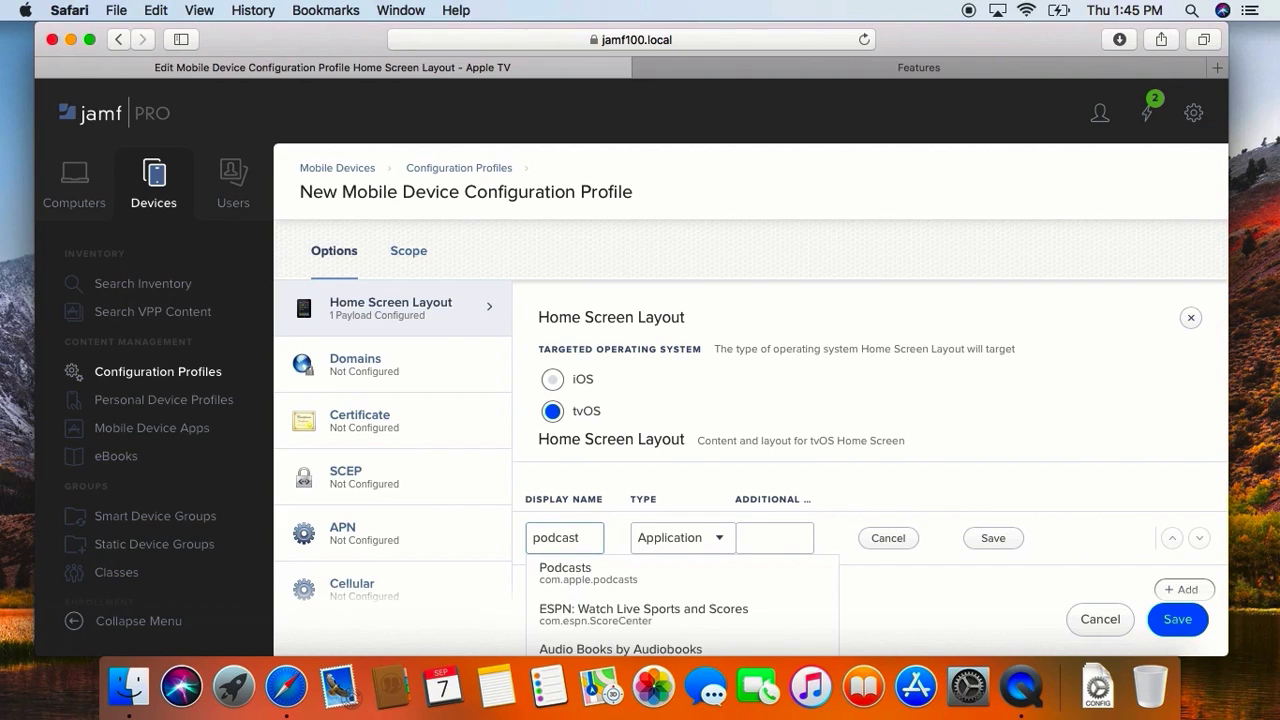
{"action": "left_click", "coordinate": [796, 576]}
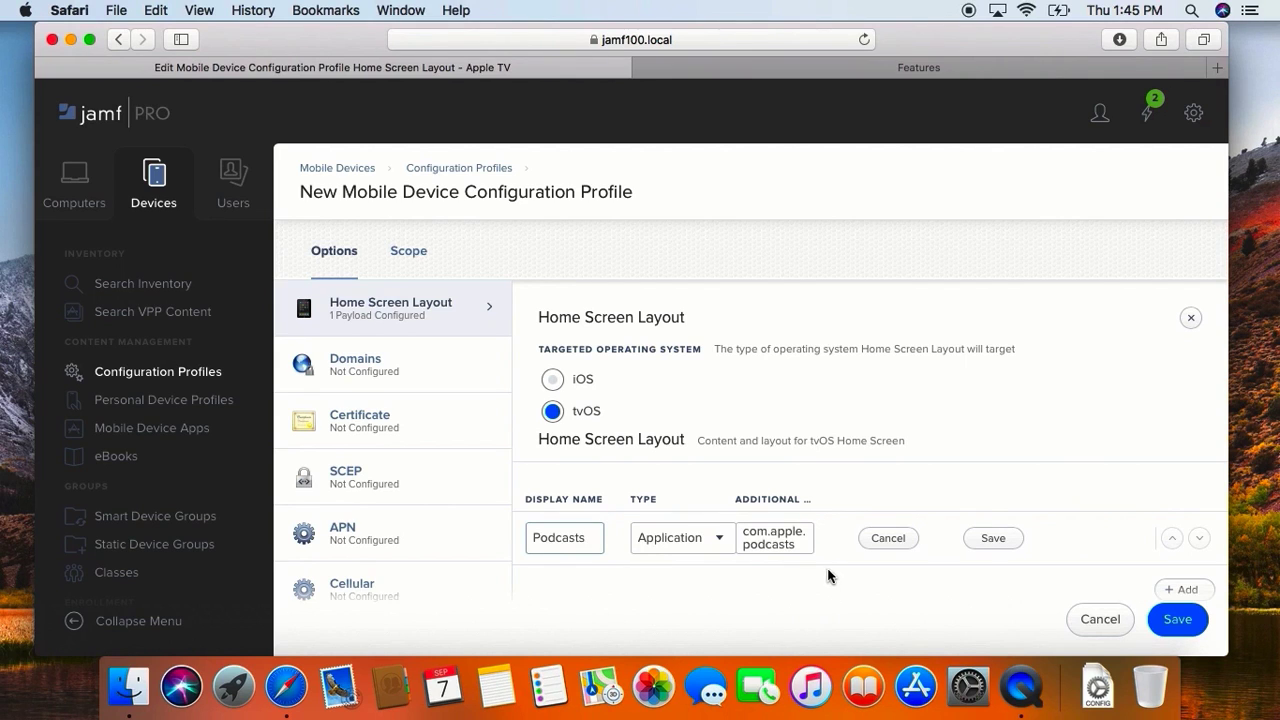
{"action": "left_click", "coordinate": [995, 540]}
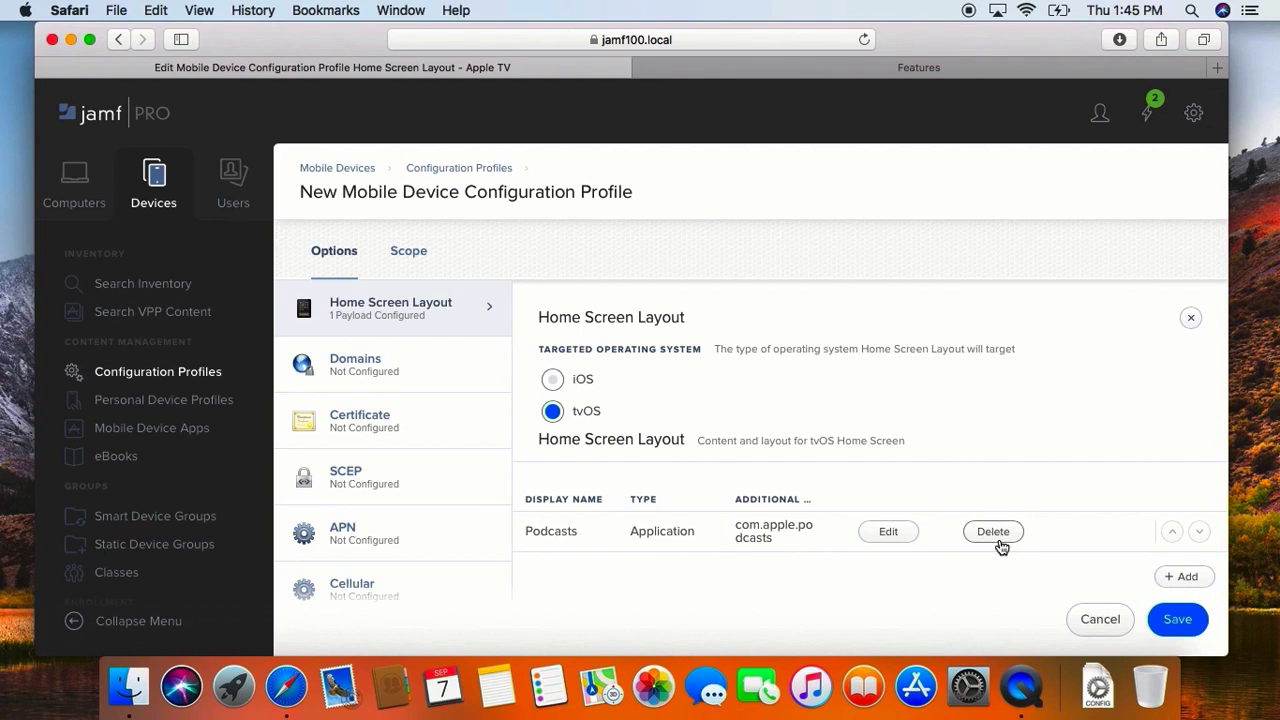
Step: Add a folder named "Media" to the tvOS Home Screen layout
{"action": "left_click", "coordinate": [1184, 580]}
{"action": "type", "text": "Media"}
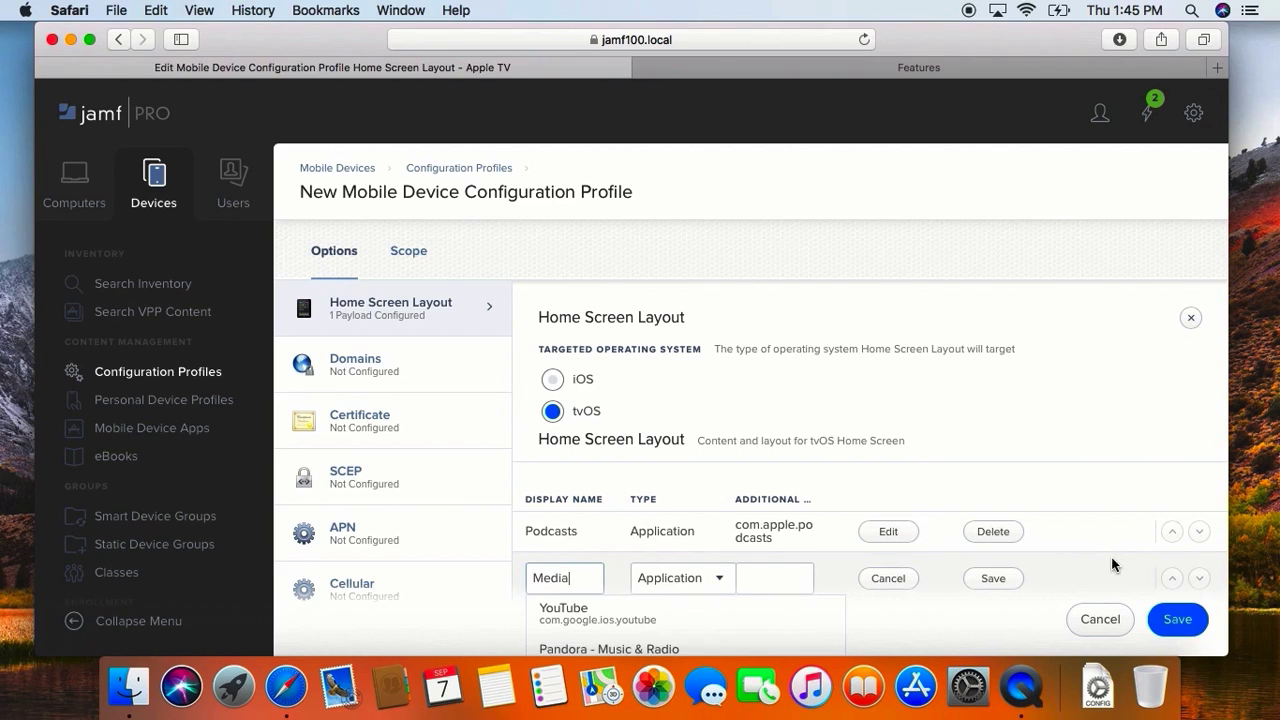
{"action": "left_click", "coordinate": [702, 580]}
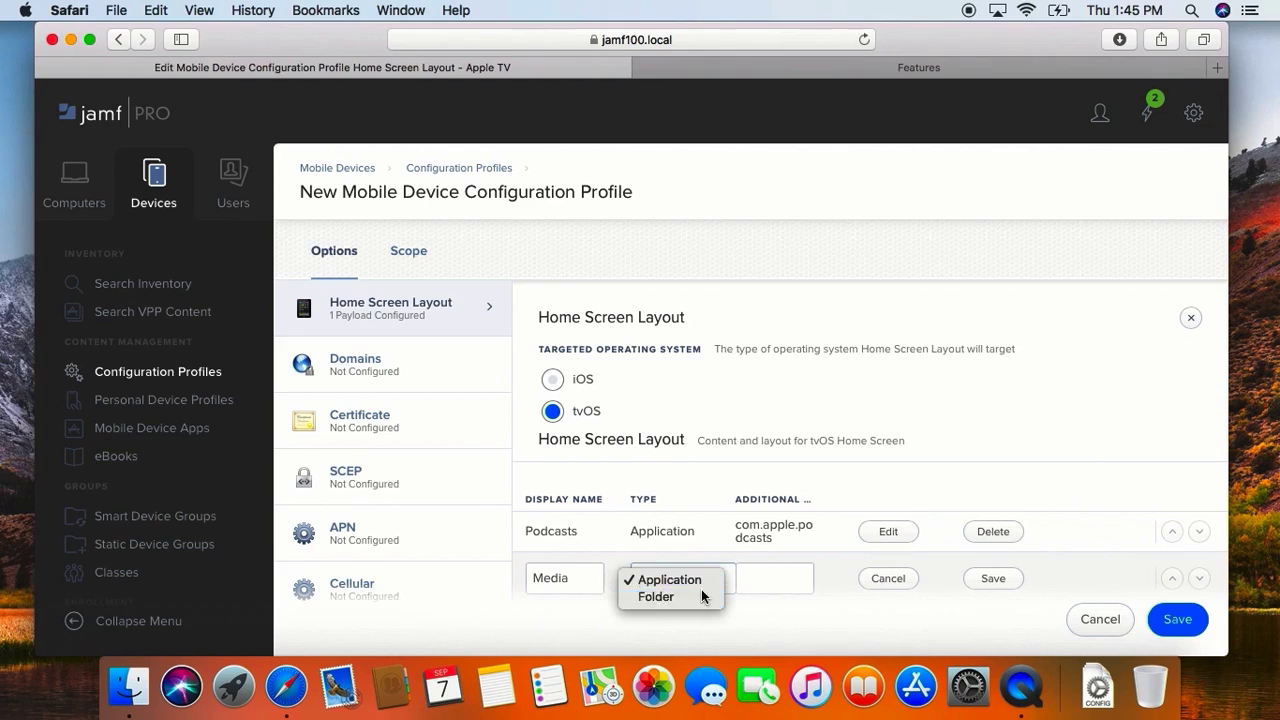
{"action": "left_click", "coordinate": [701, 596]}
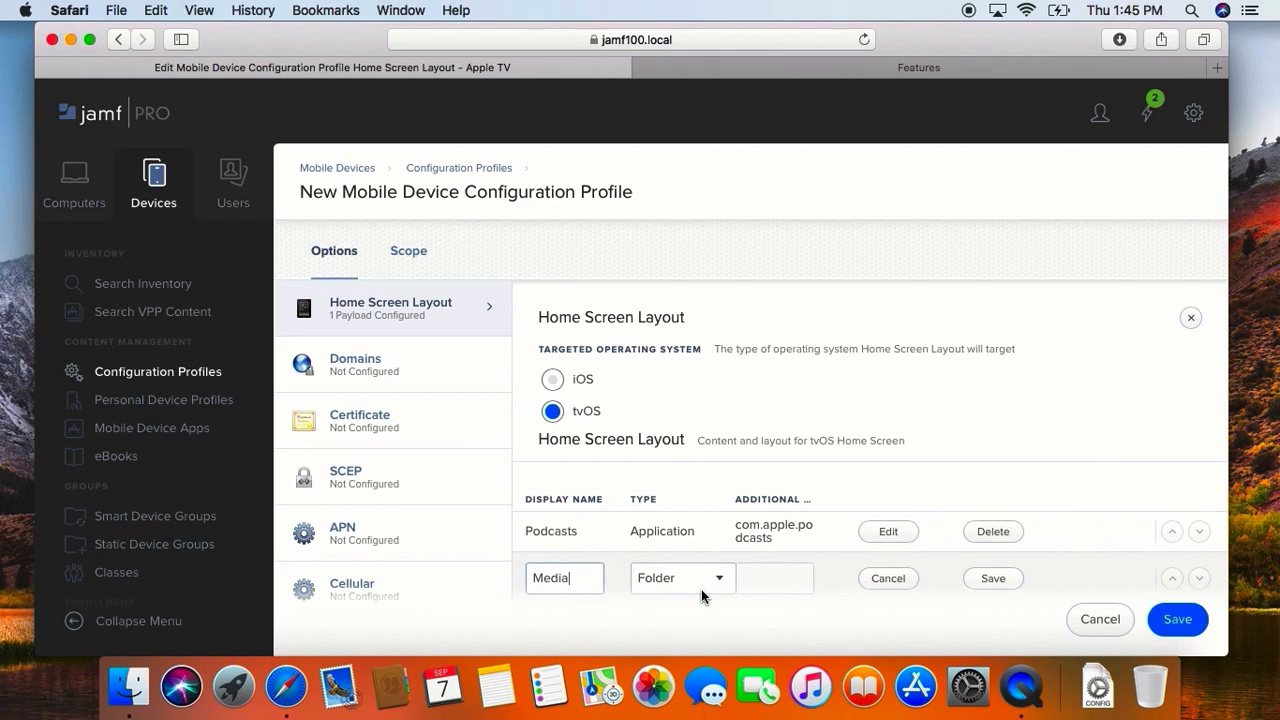
{"action": "left_click", "coordinate": [987, 585]}
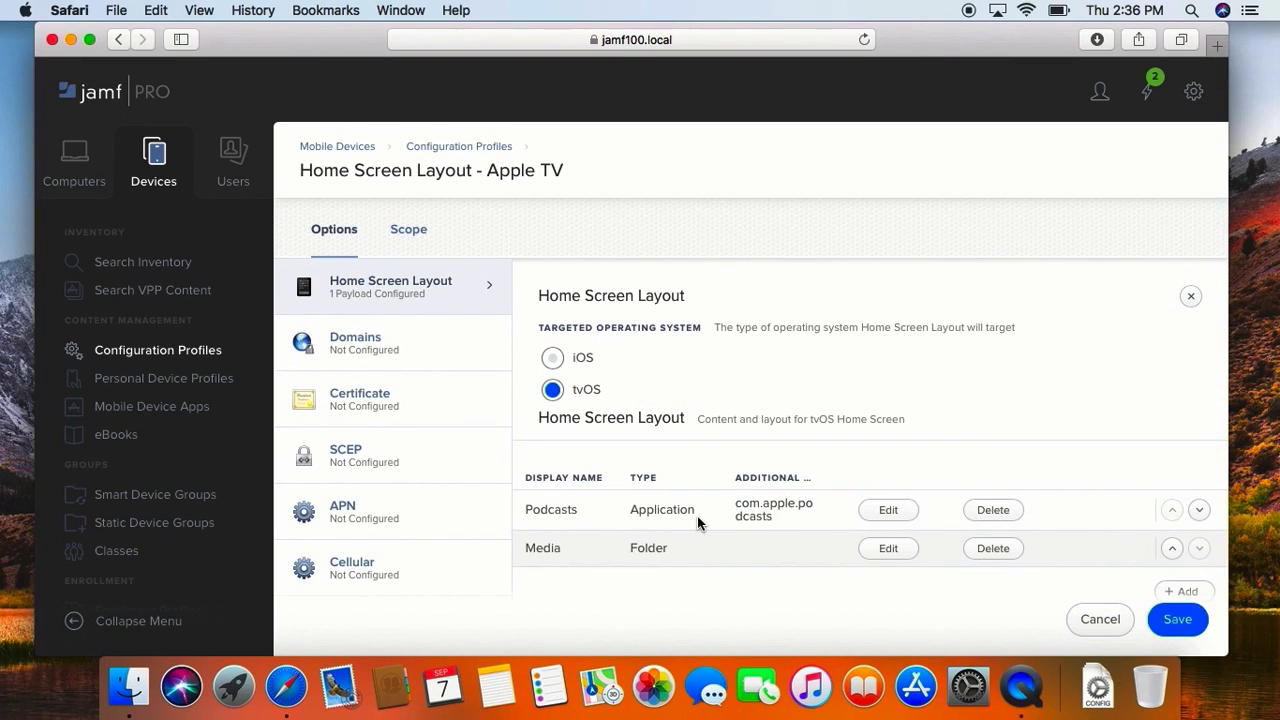
Step: Add the Music application (com.apple.TVMusic) to the Media folder of the Home Screen layout
{"action": "scroll", "coordinate": [697, 516], "scroll_direction": "down", "scroll_amount": 5}
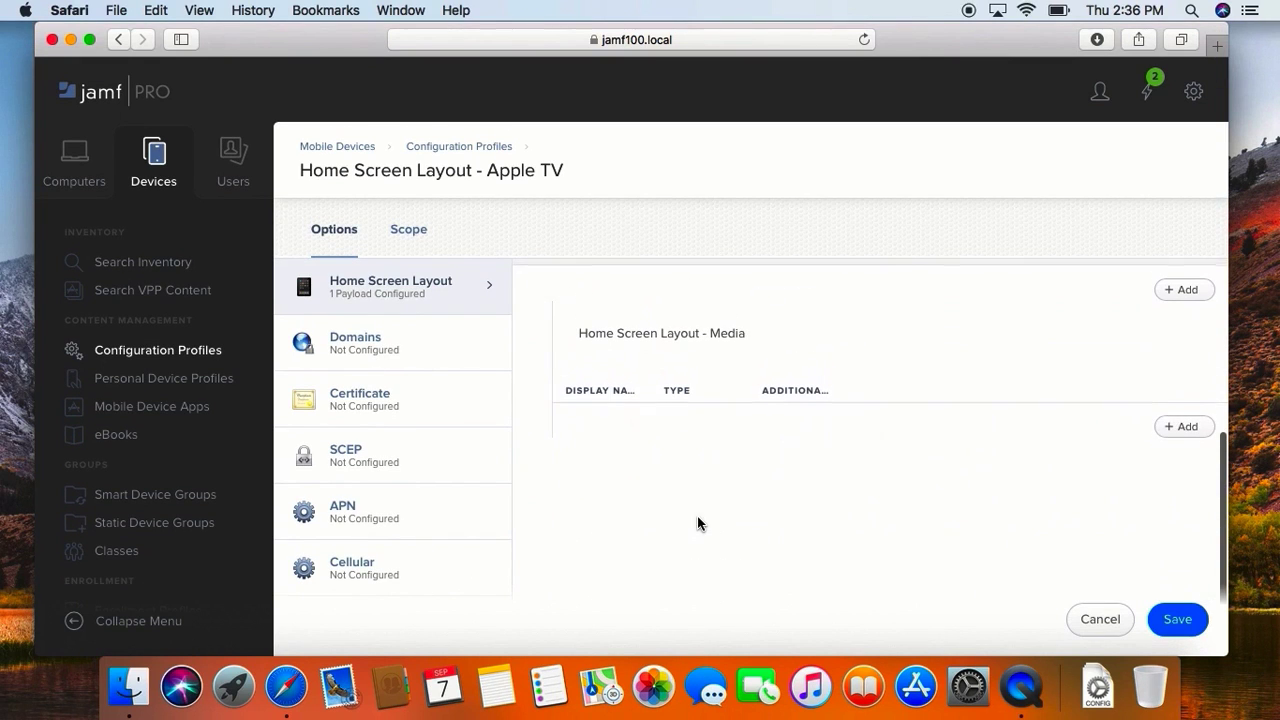
{"action": "left_click", "coordinate": [1188, 431]}
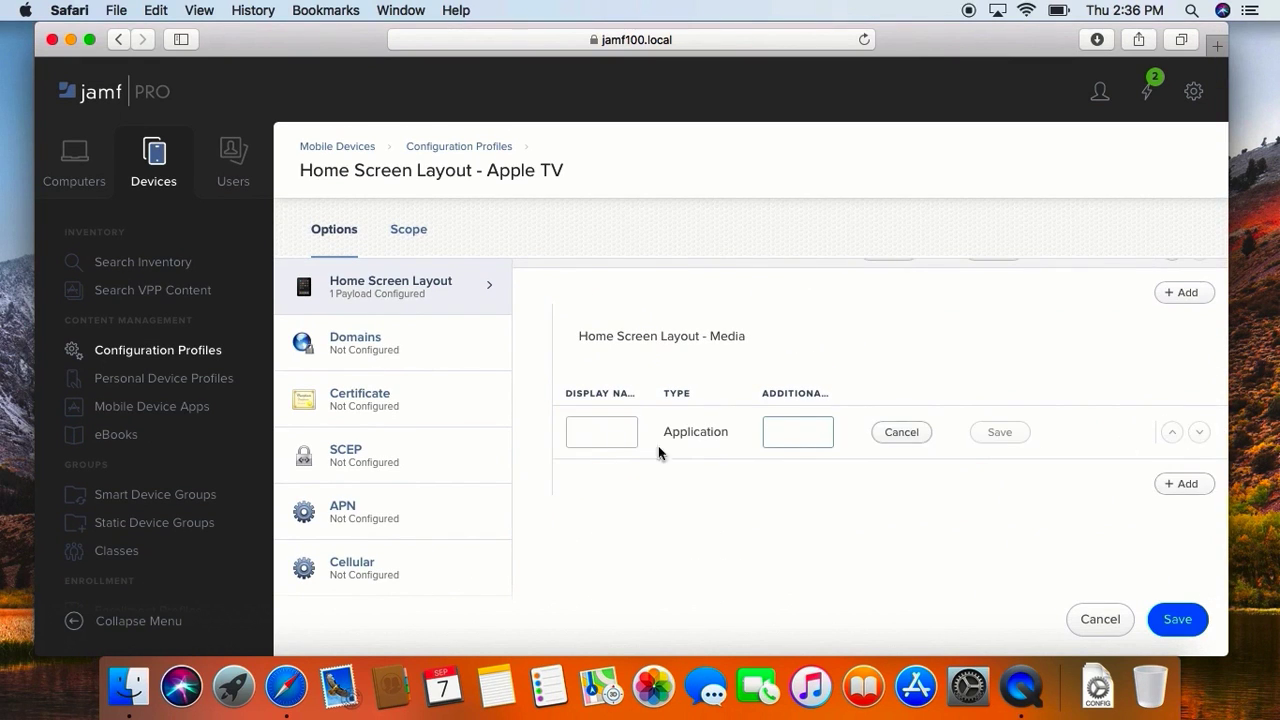
{"action": "left_click", "coordinate": [624, 441]}
{"action": "type", "text": "Music"}
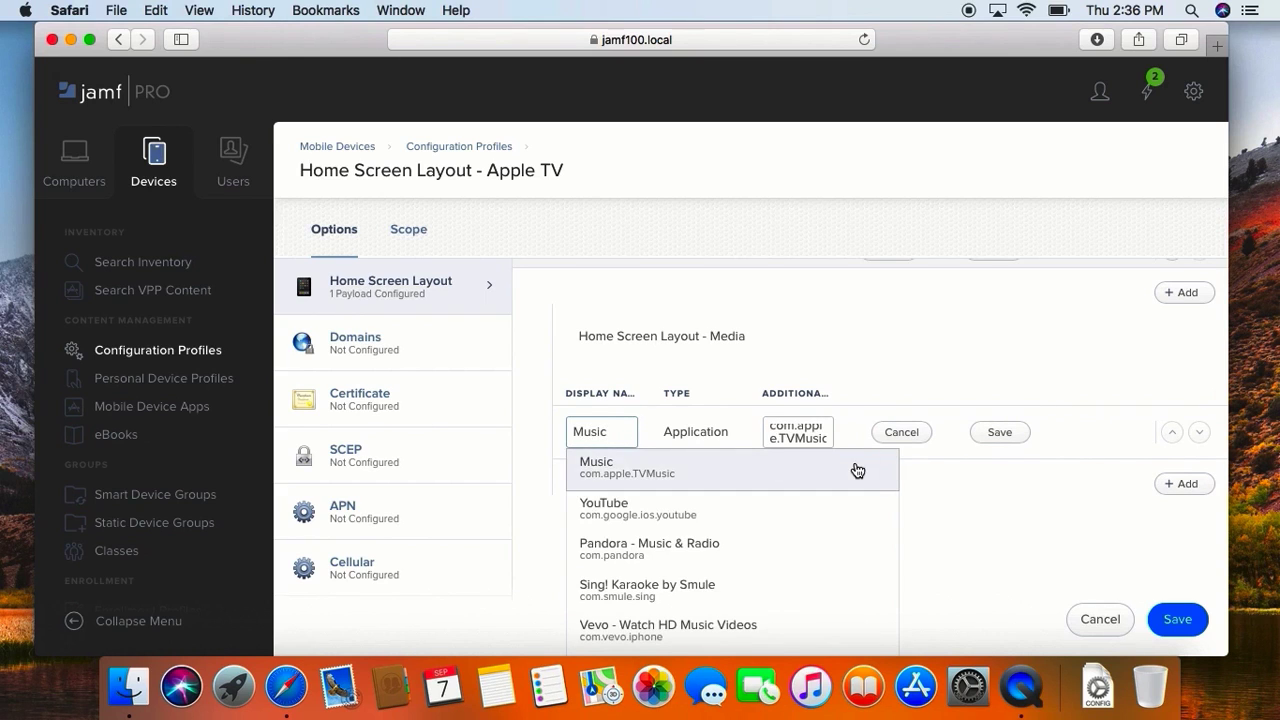
{"action": "left_click", "coordinate": [855, 469]}
{"action": "left_click", "coordinate": [995, 433]}
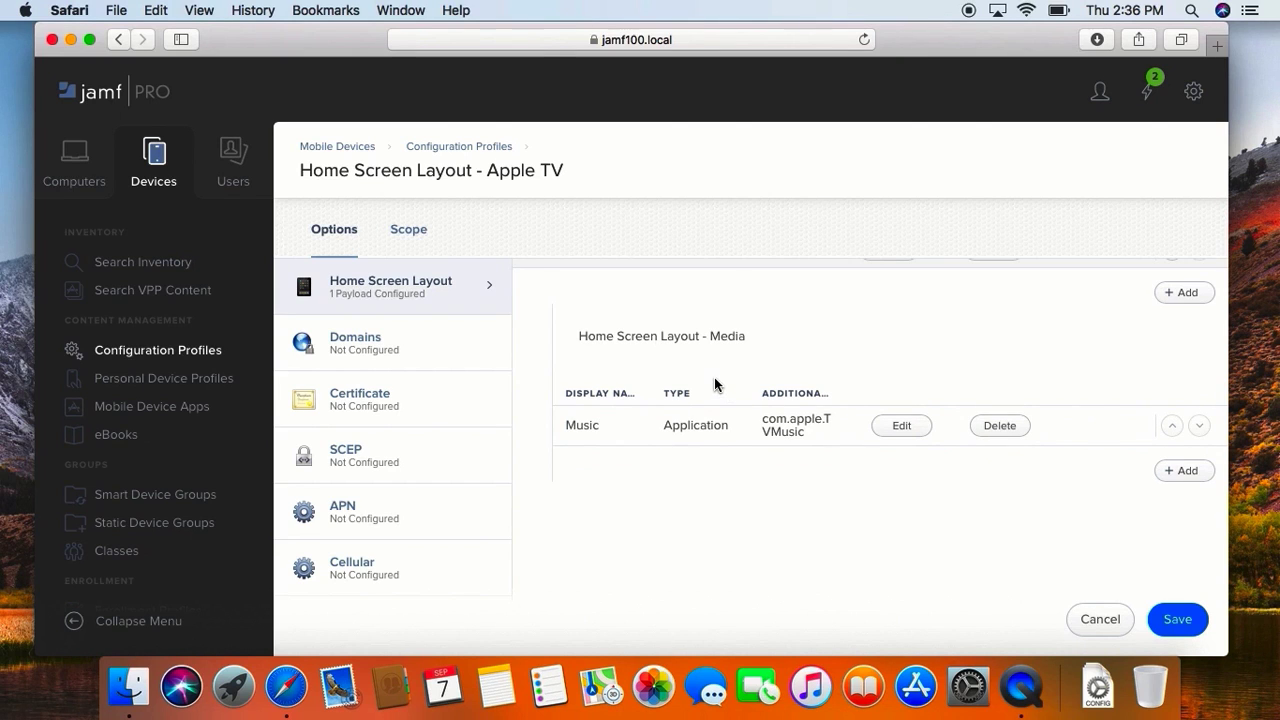
Step: Scope the Home Screen Layout profile to the mobile device named Apple TV and save the profile
{"action": "scroll", "coordinate": [714, 383], "scroll_direction": "up", "scroll_amount": 5}
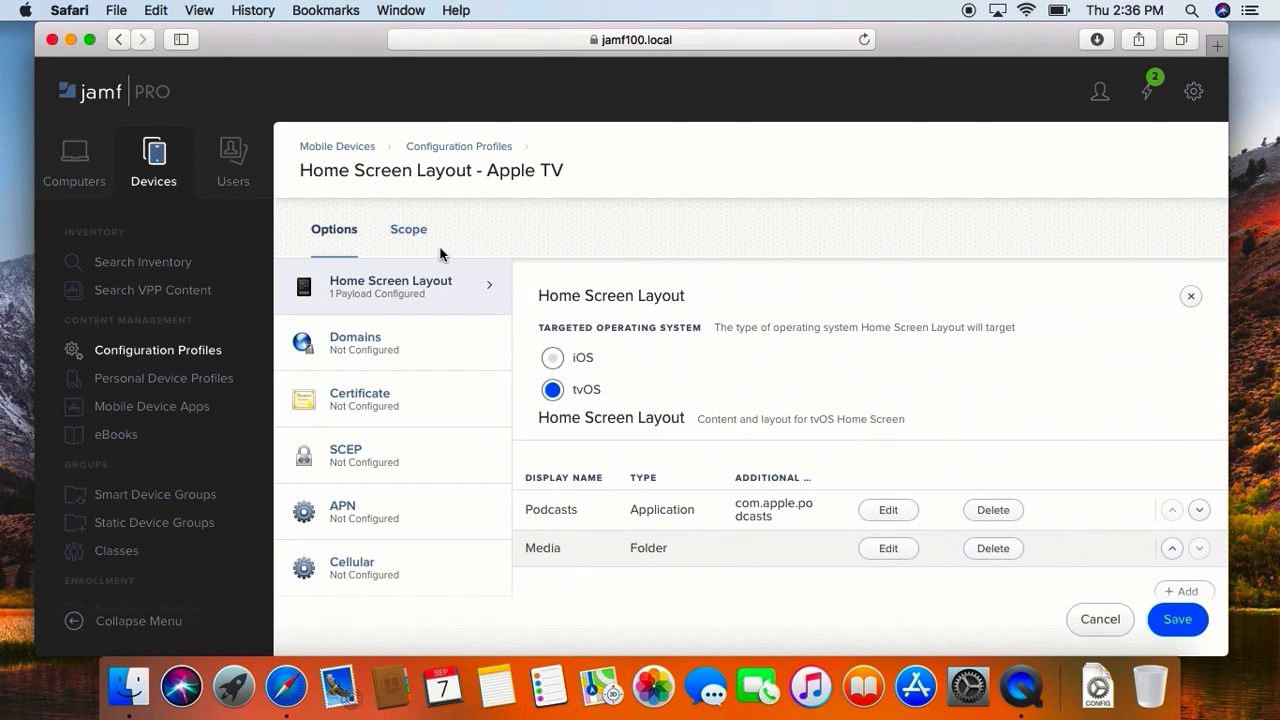
{"action": "left_click", "coordinate": [407, 231]}
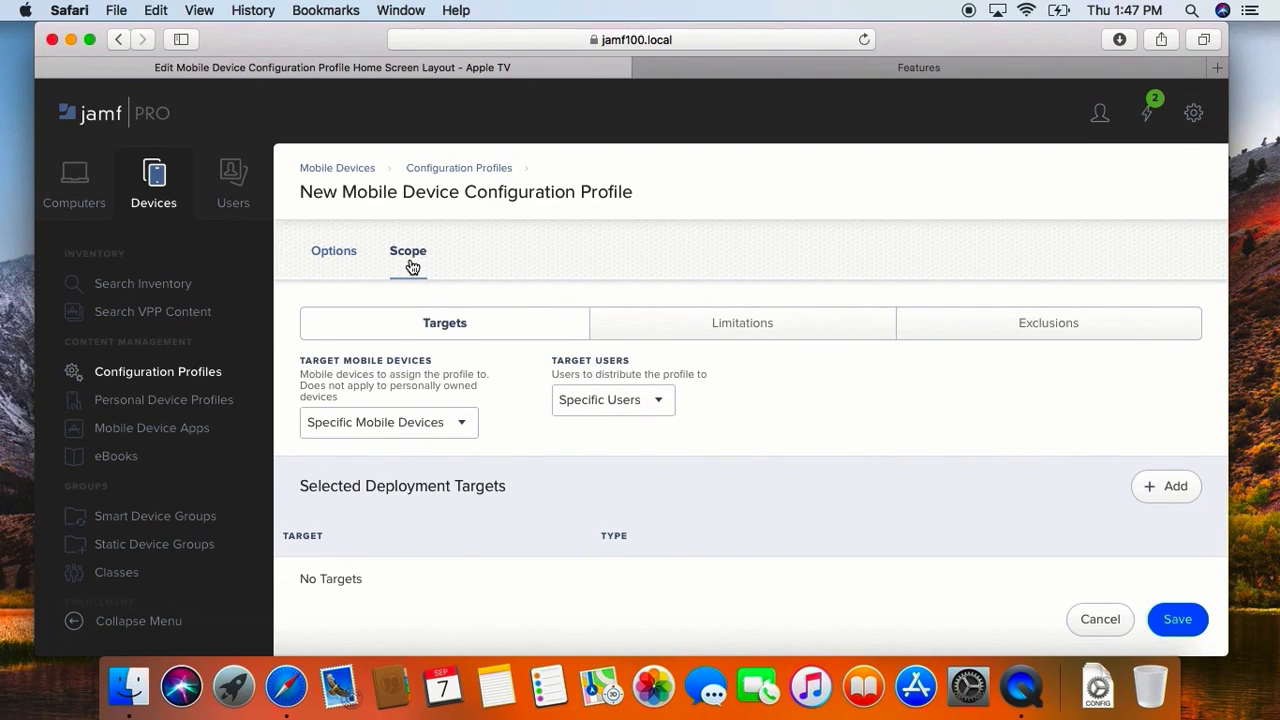
{"action": "left_click", "coordinate": [1150, 488]}
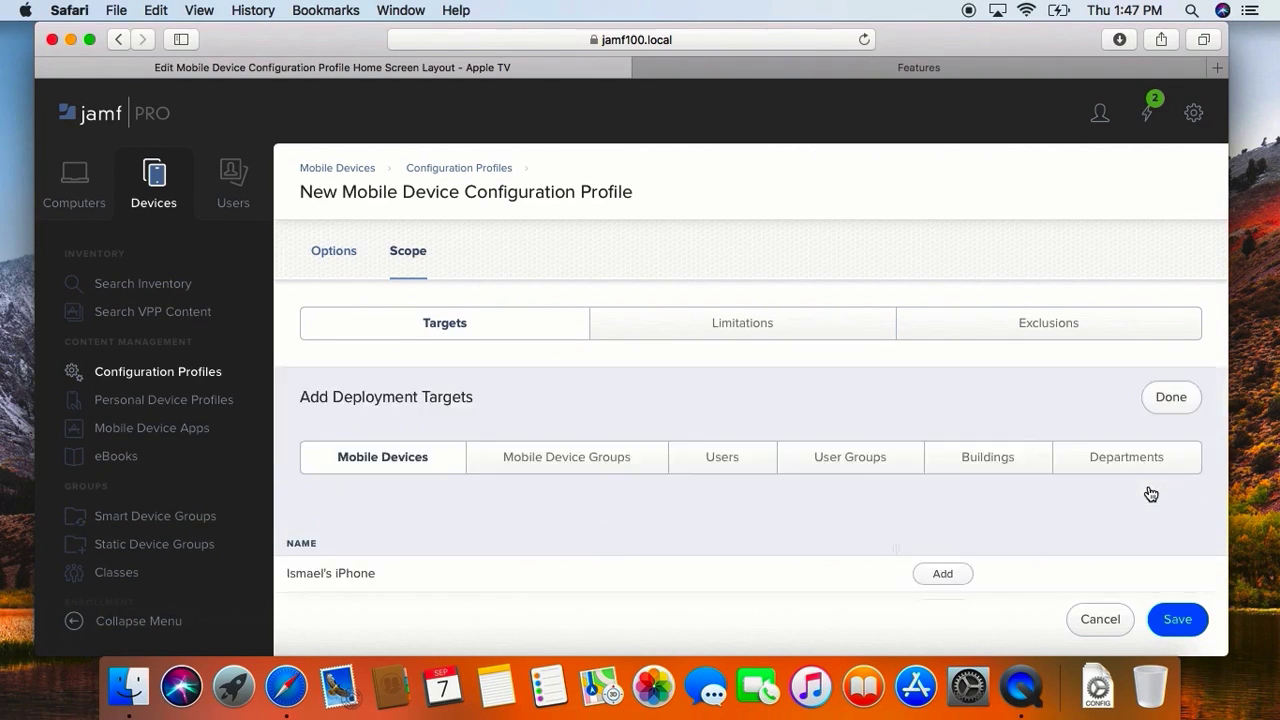
{"action": "scroll", "coordinate": [874, 534], "scroll_direction": "down", "scroll_amount": 15}
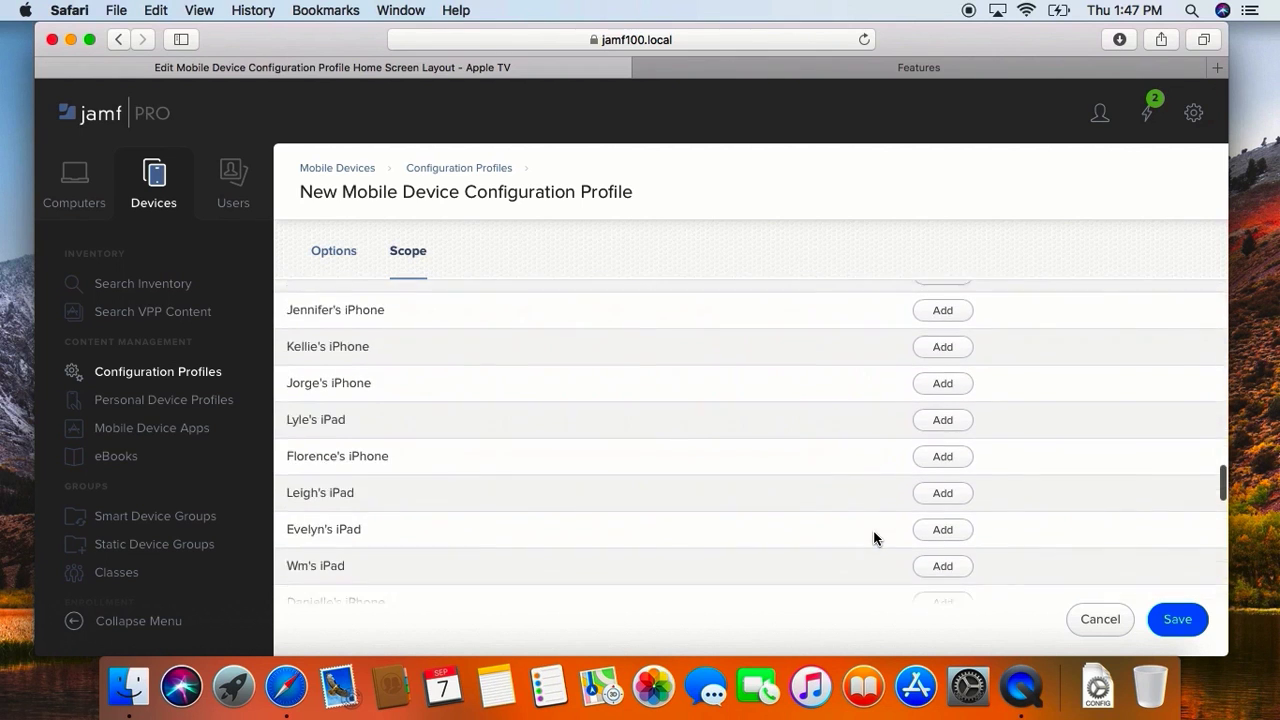
{"action": "scroll", "coordinate": [874, 538], "scroll_direction": "down", "scroll_amount": 5}
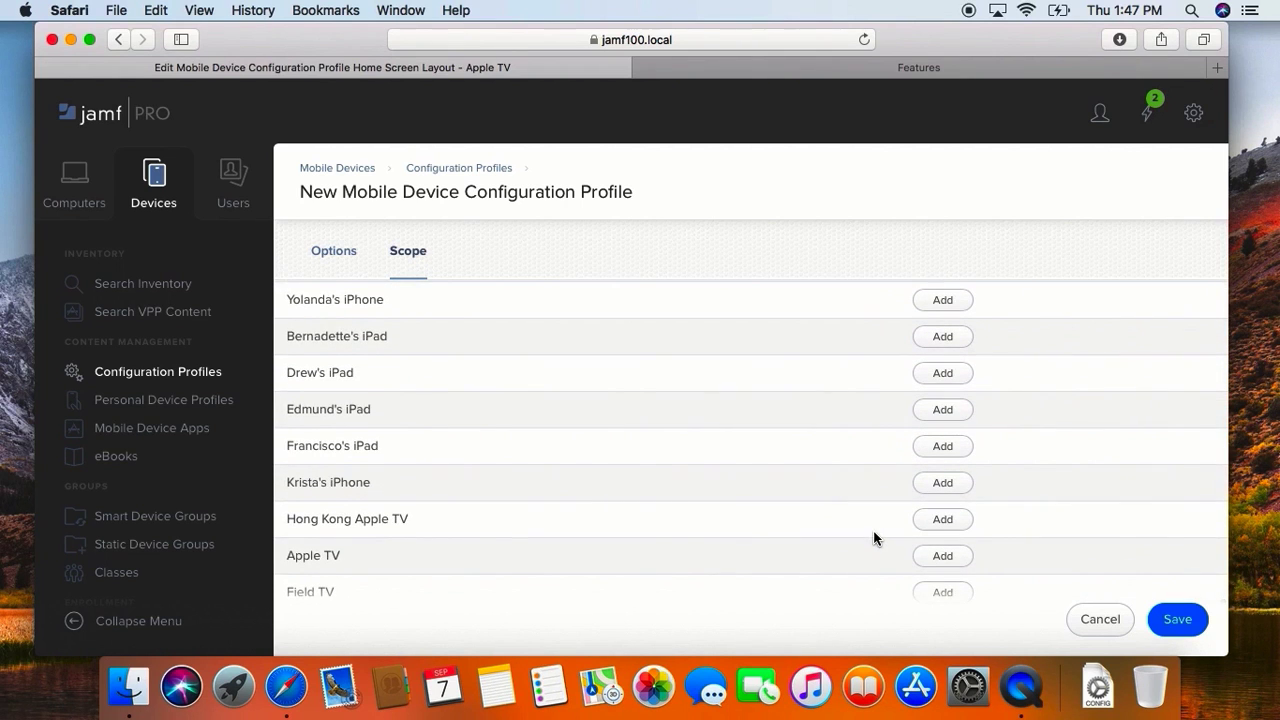
{"action": "left_click", "coordinate": [935, 558]}
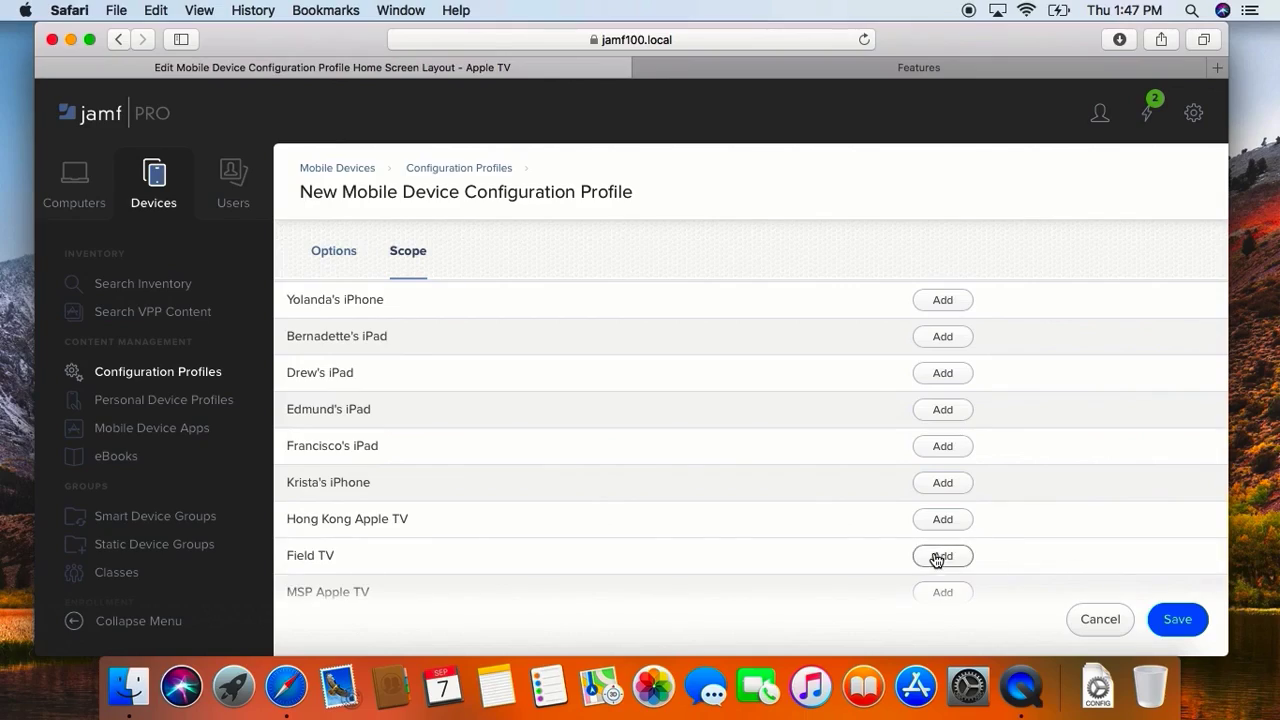
{"action": "left_click", "coordinate": [1178, 620]}
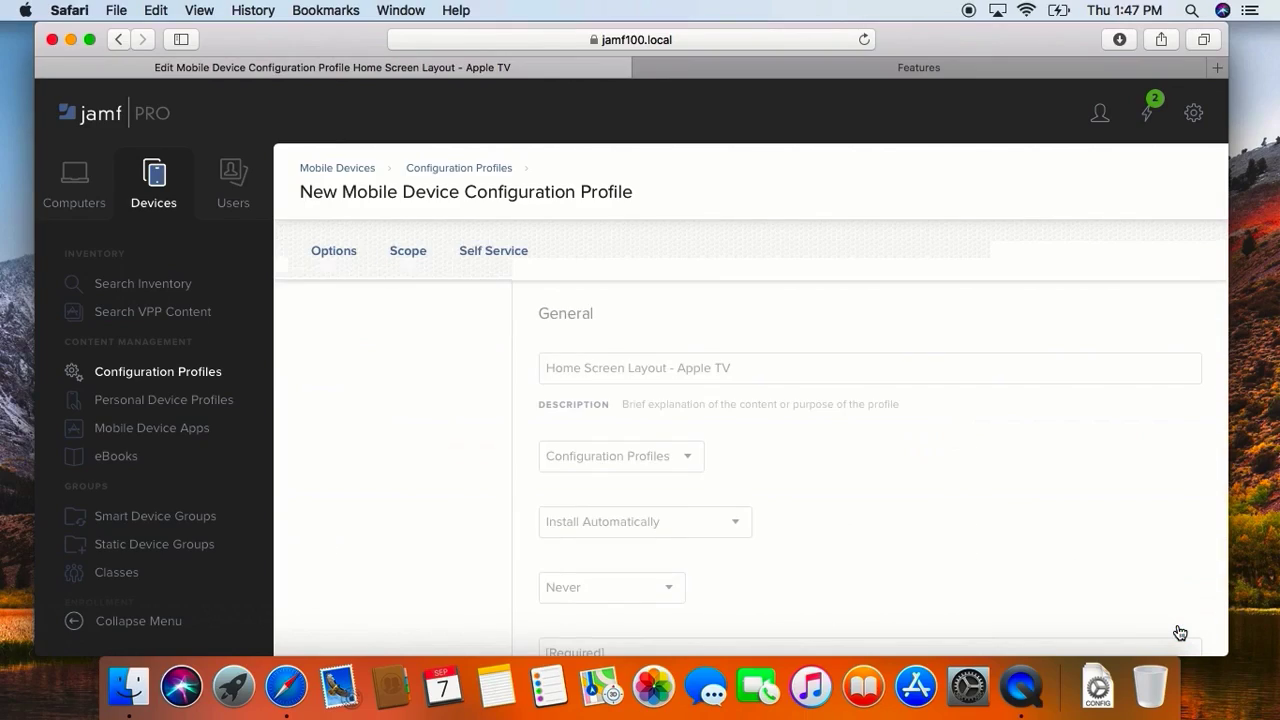